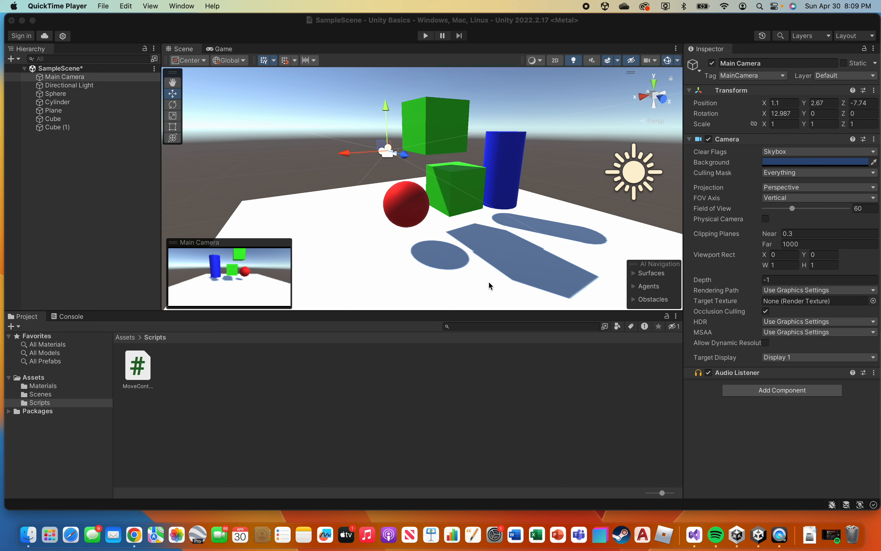
Play the scene and steer the green cube around the plane, knocking it into the other objects, and stop the run.
click(425, 36)
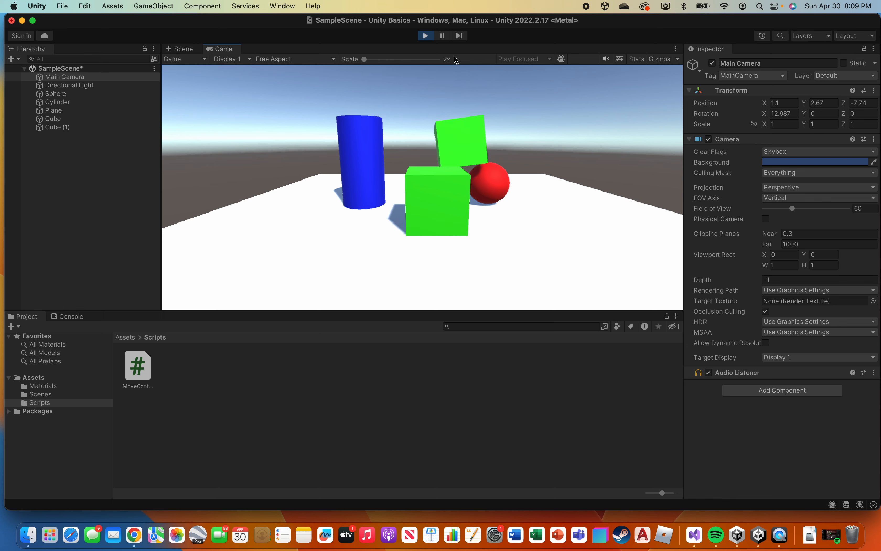
key(Left)
key(Up)
key(Right)
key(Up)
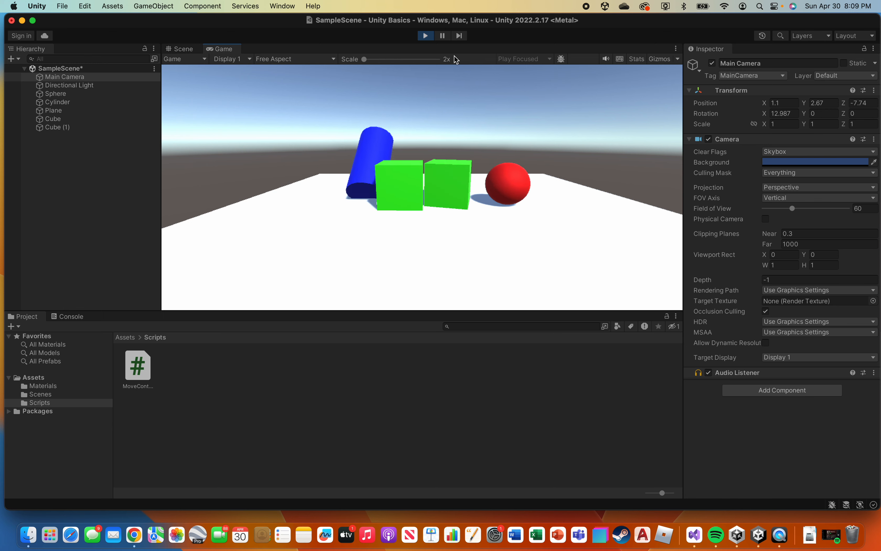
key(Right)
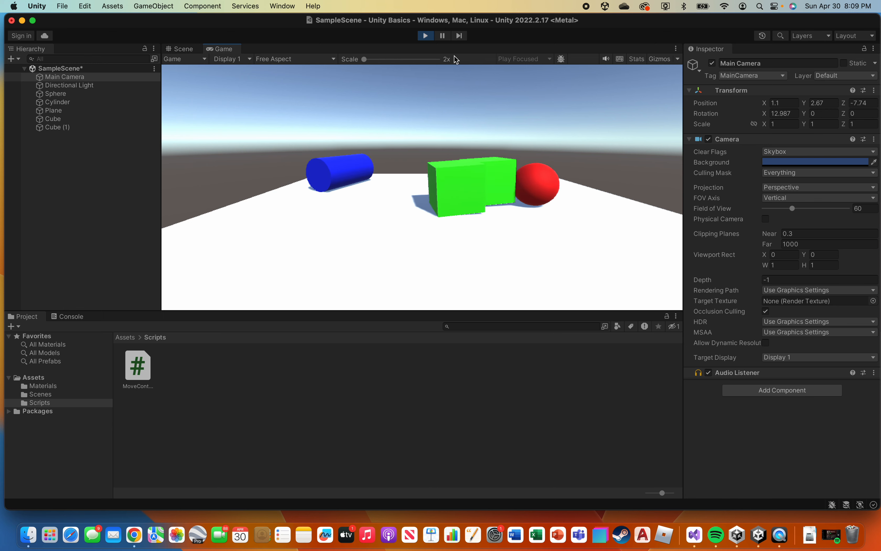
key(Left)
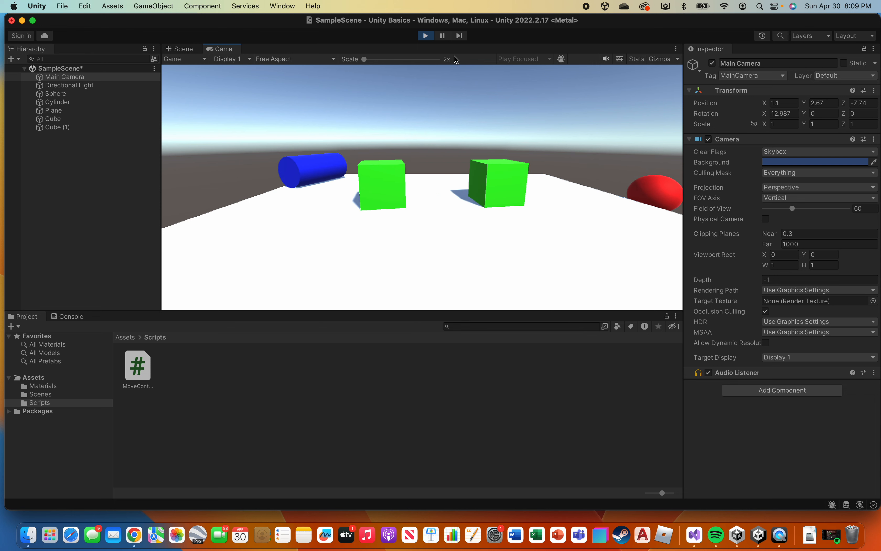
key(Right)
key(Down)
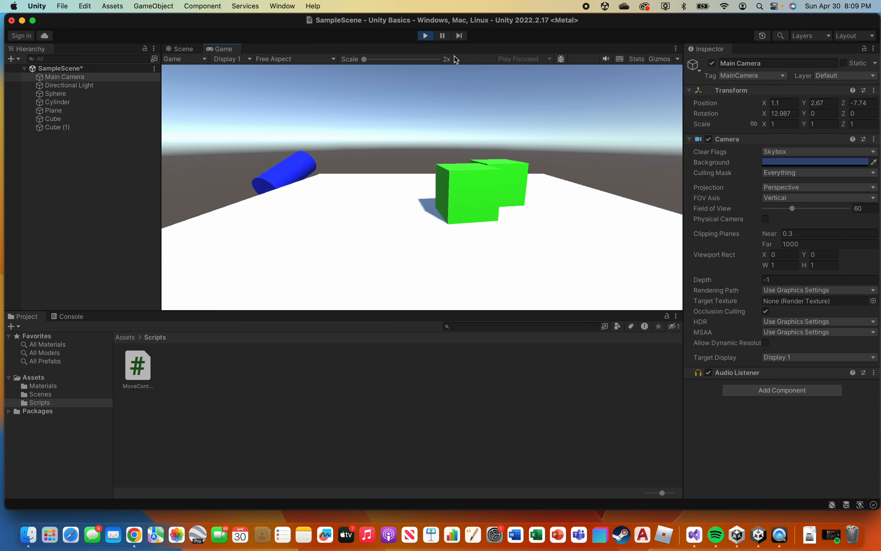
key(Right)
key(Down)
key(Up)
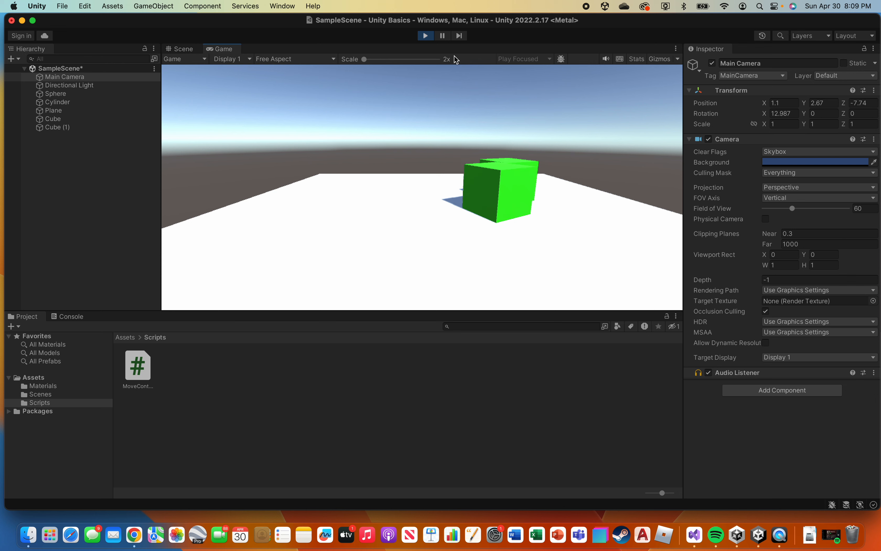
key(Right)
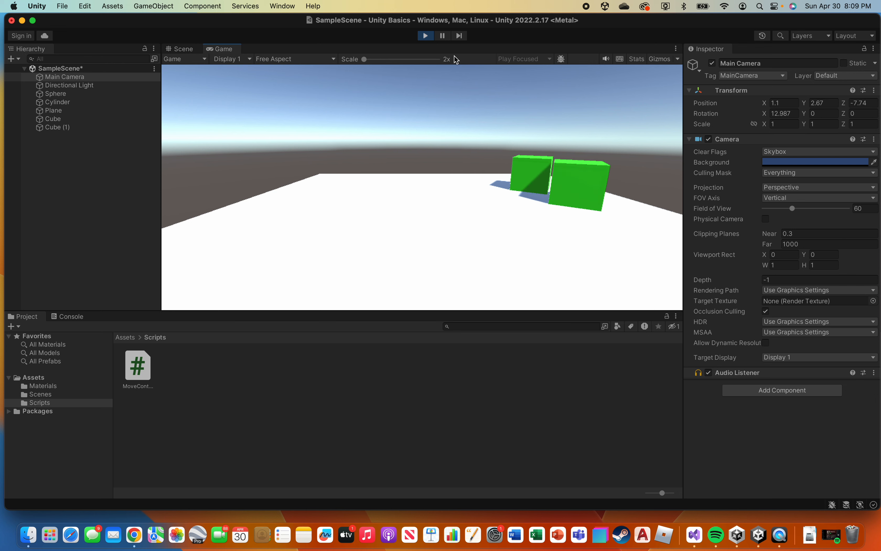
key(Right)
key(Down)
key(Down)
key(Left)
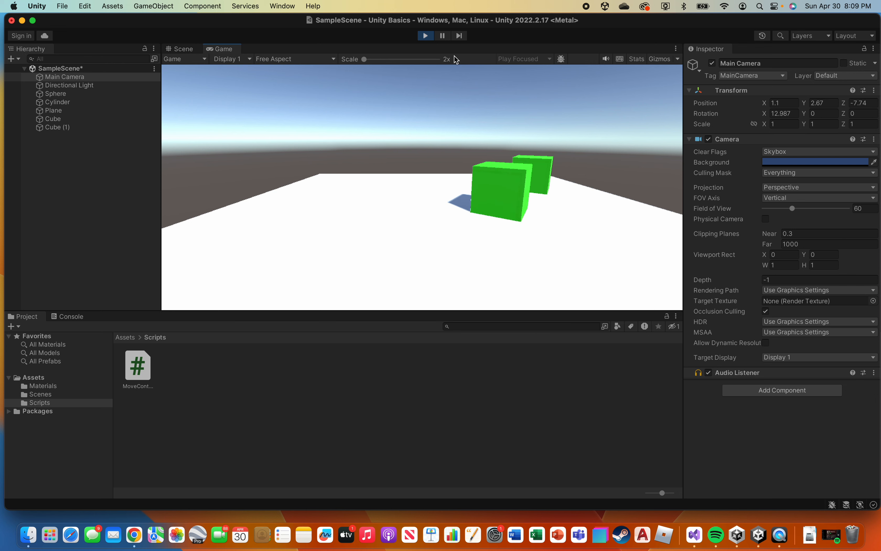
key(Right)
key(Left)
key(Left)
key(Up)
key(Right)
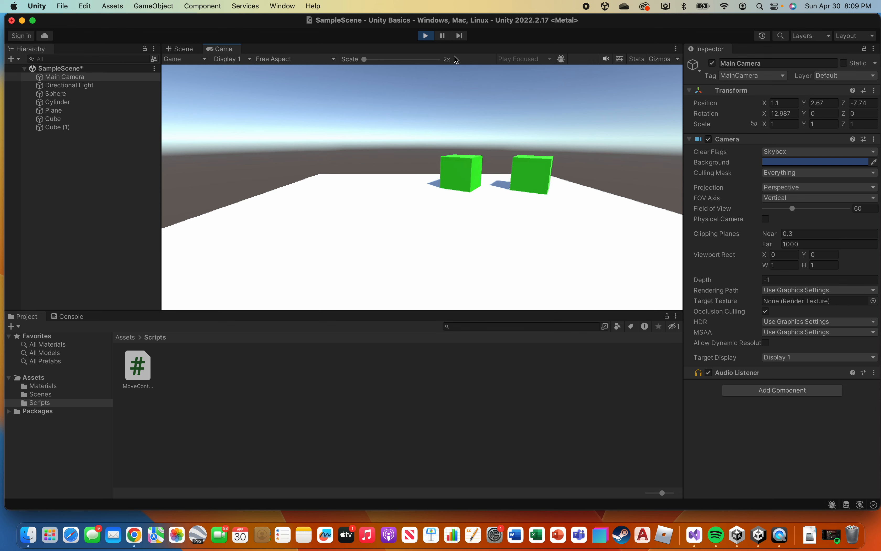
key(Left)
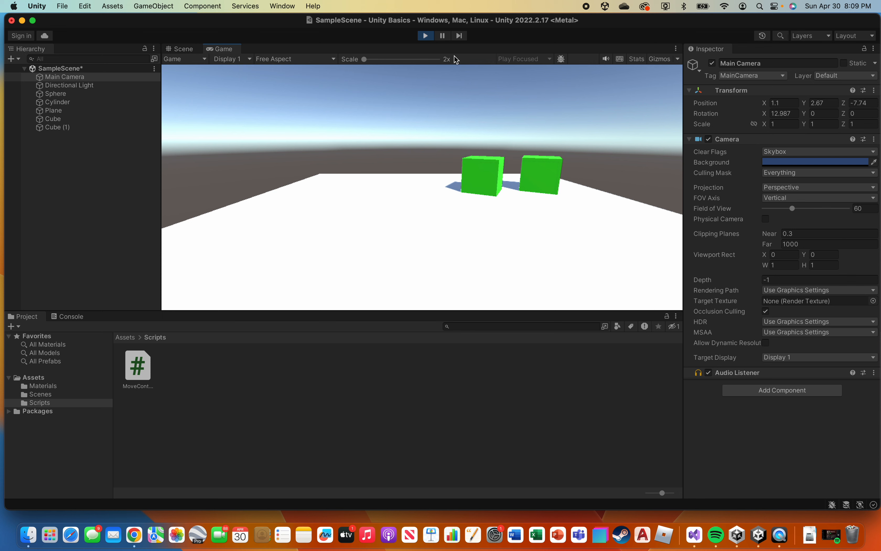
key(Up)
key(Down)
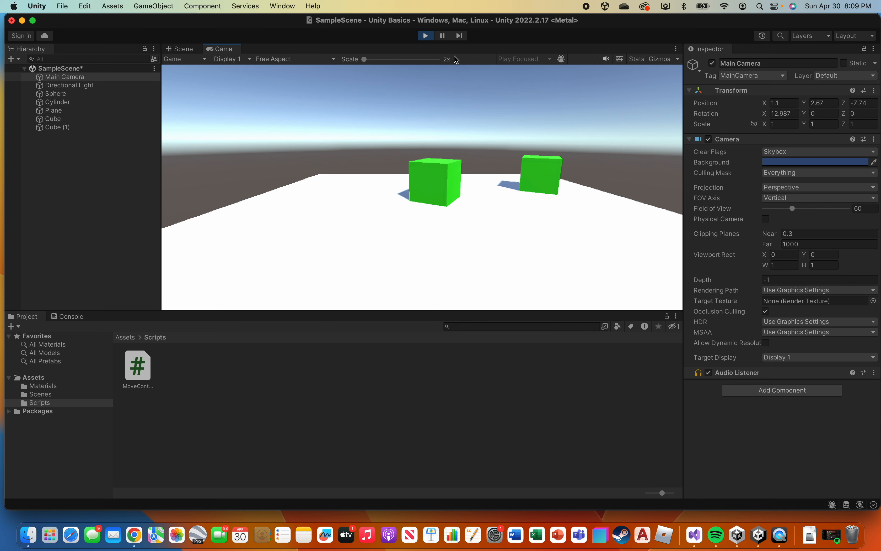
key(Left)
key(Right)
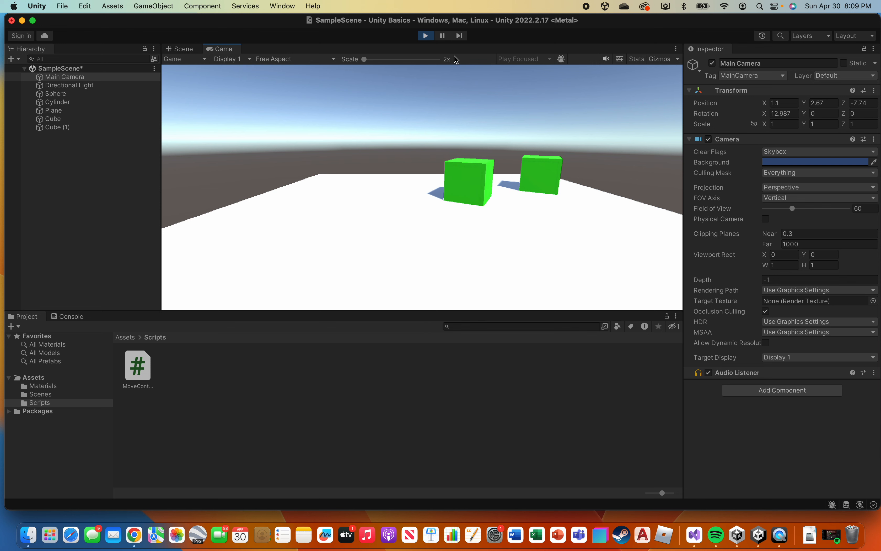
key(Left)
key(Down)
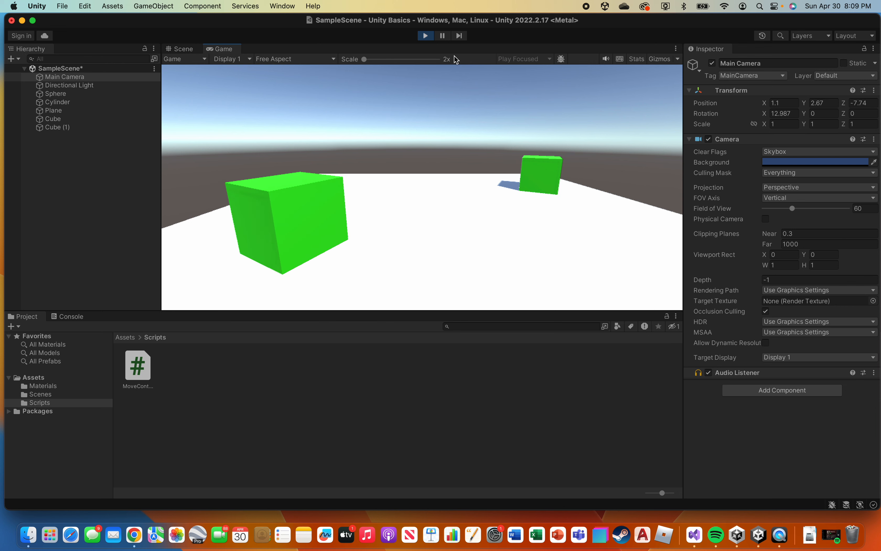
key(Up)
key(Right)
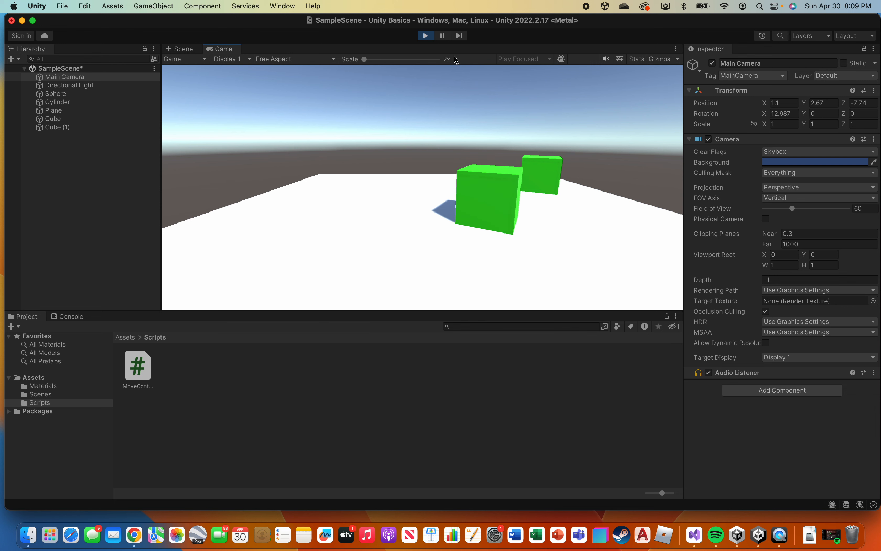
key(Left)
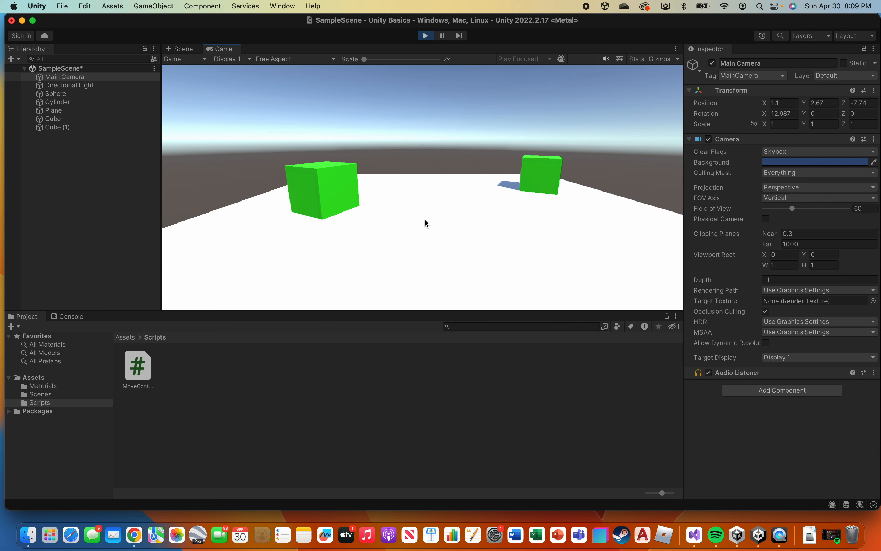
click(430, 37)
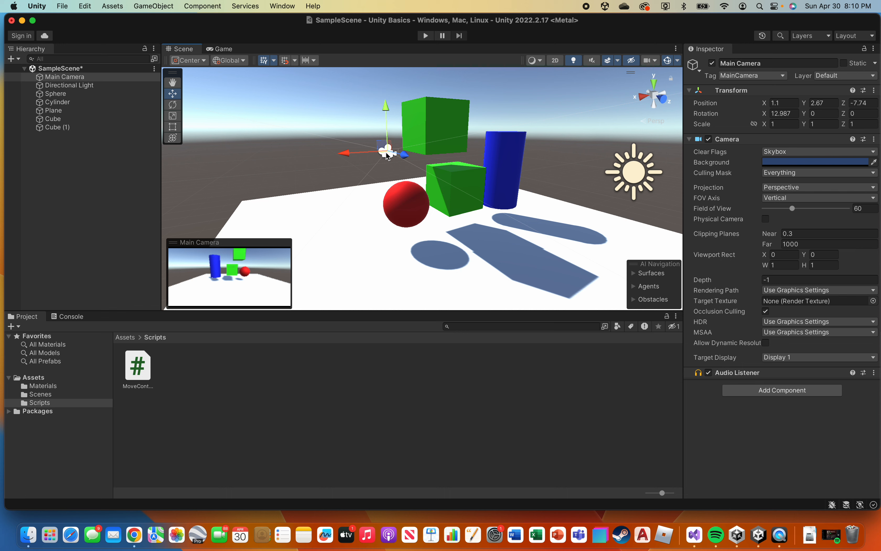
Make Main Camera a child of the Cube object in the scene hierarchy.
click(463, 181)
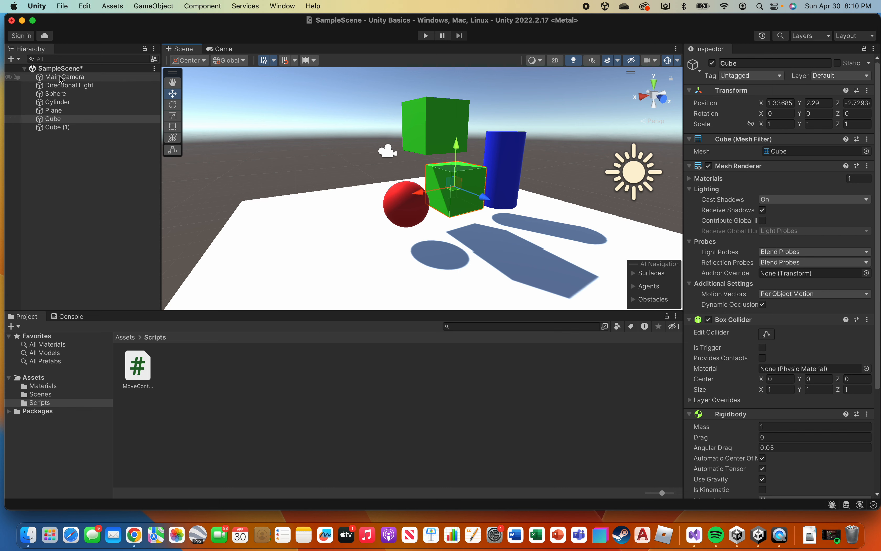
drag(61, 79, 58, 119)
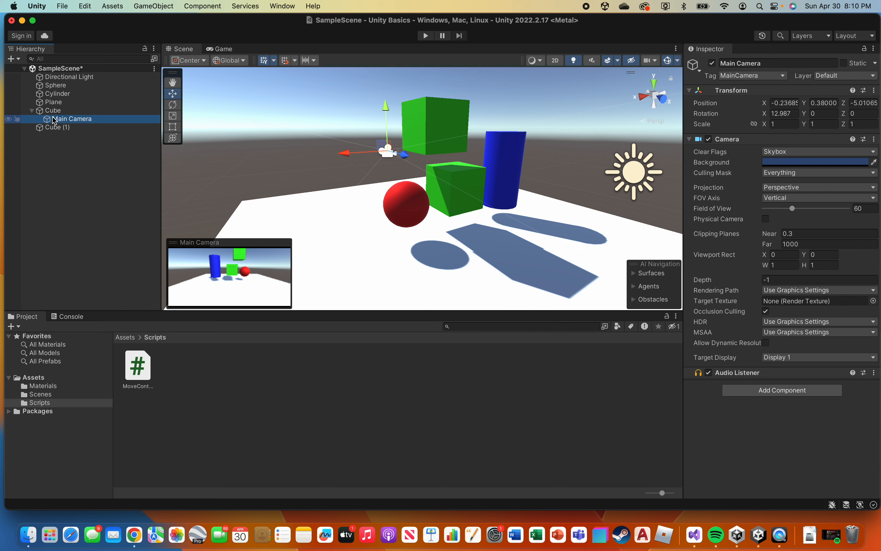
Compare the parent Cube and its child Main Camera by alternating the selection between them.
key(Up)
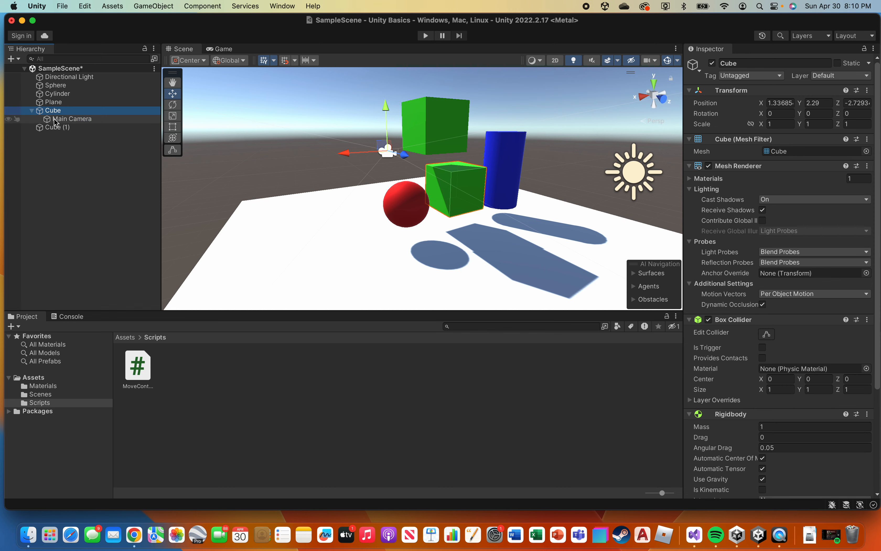
key(Down)
key(Up)
key(Down)
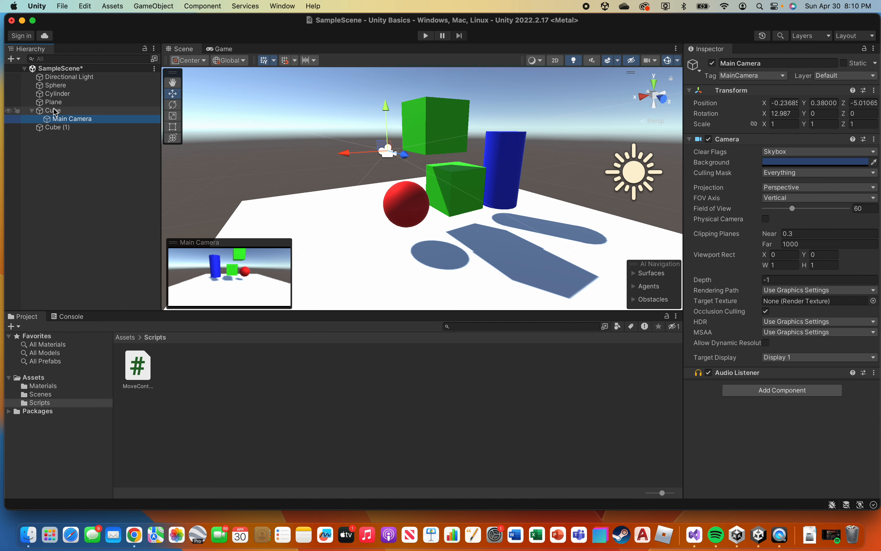
key(Up)
key(Down)
key(Up)
key(Down)
key(Up)
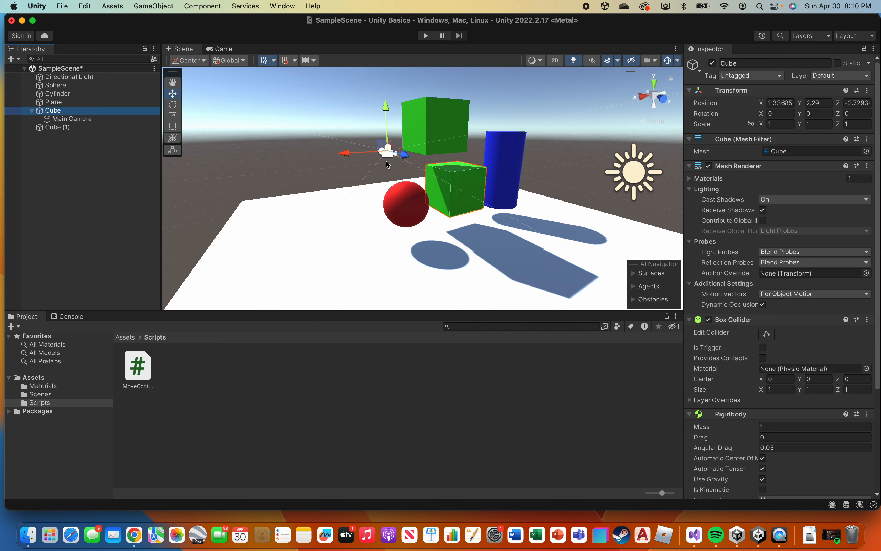
Play the scene and steer the Cube in all directions to test how the child camera follows it, and stop the run.
click(427, 37)
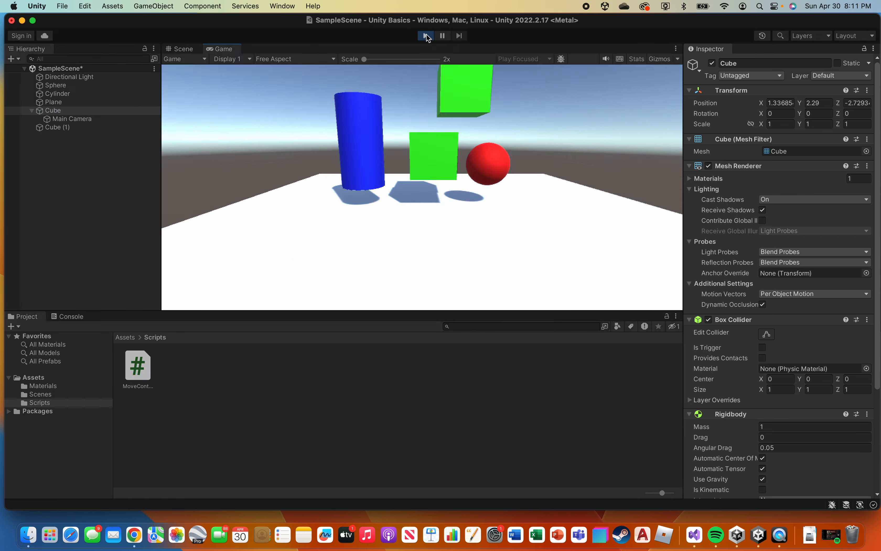
key(s)
key(a)
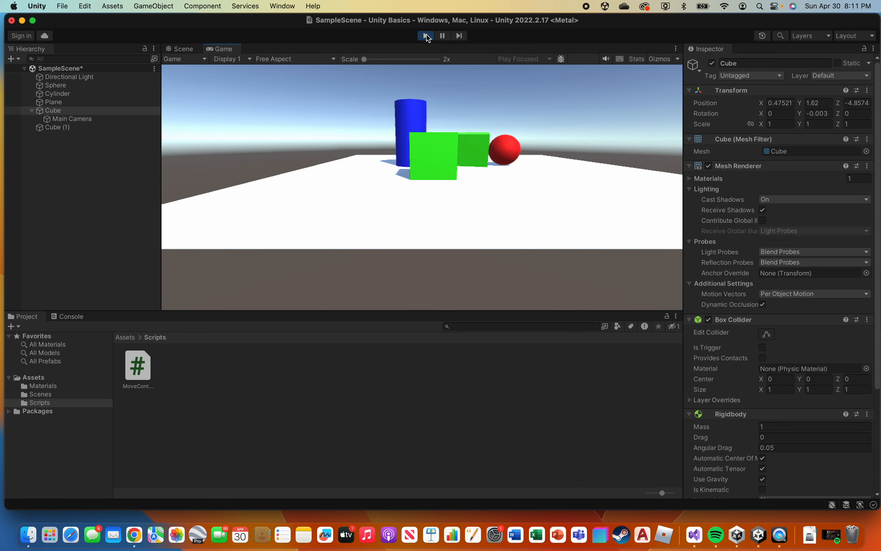
key(s)
key(w)
key(d)
key(s)
key(d)
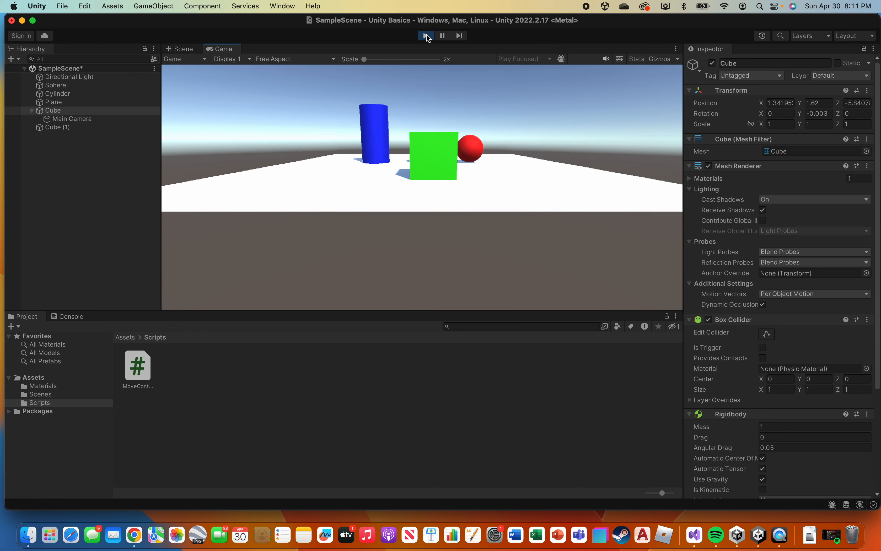
key(w)
key(a)
key(w)
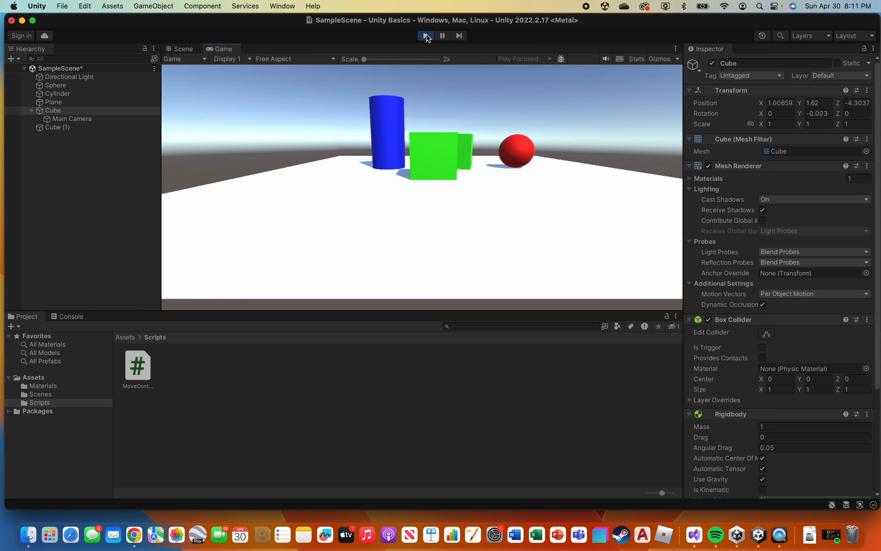
key(s)
key(w)
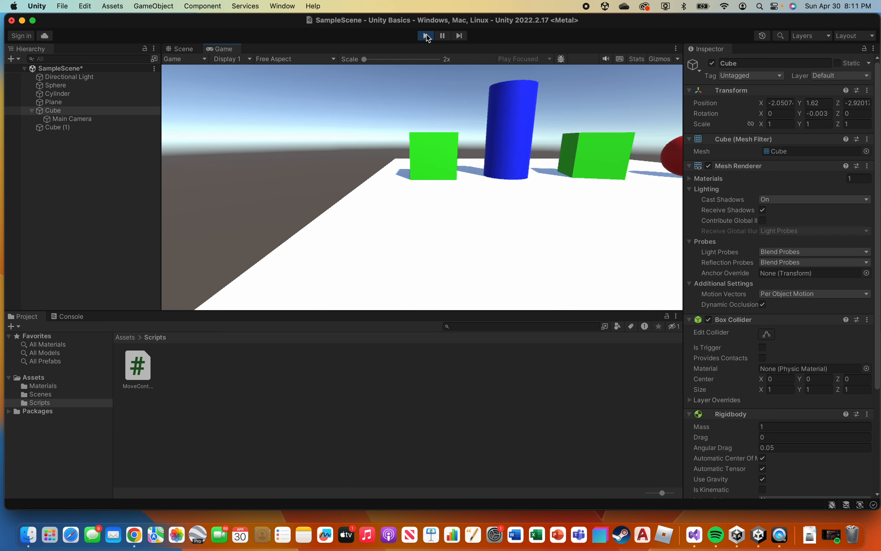
key(d)
key(s)
key(d)
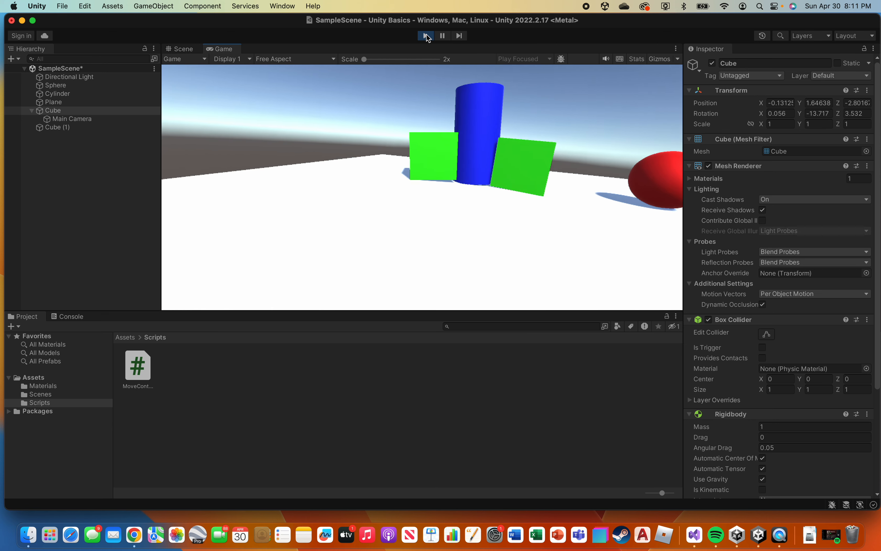
key(d)
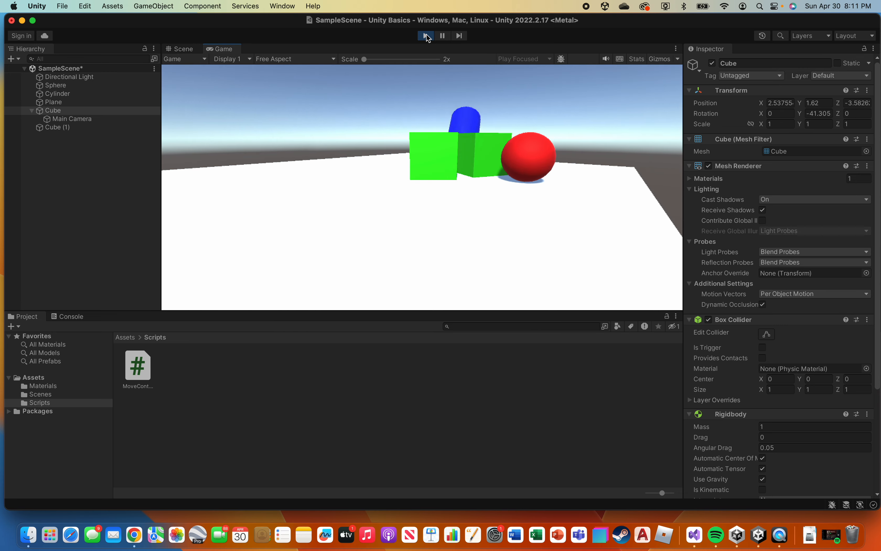
key(d)
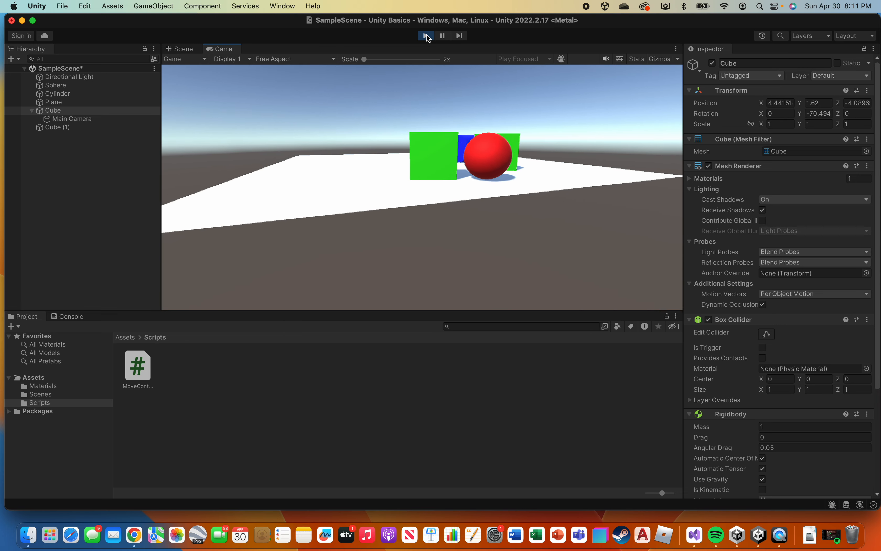
key(a)
key(w)
key(d)
key(a)
key(a)
key(w)
key(d)
key(d)
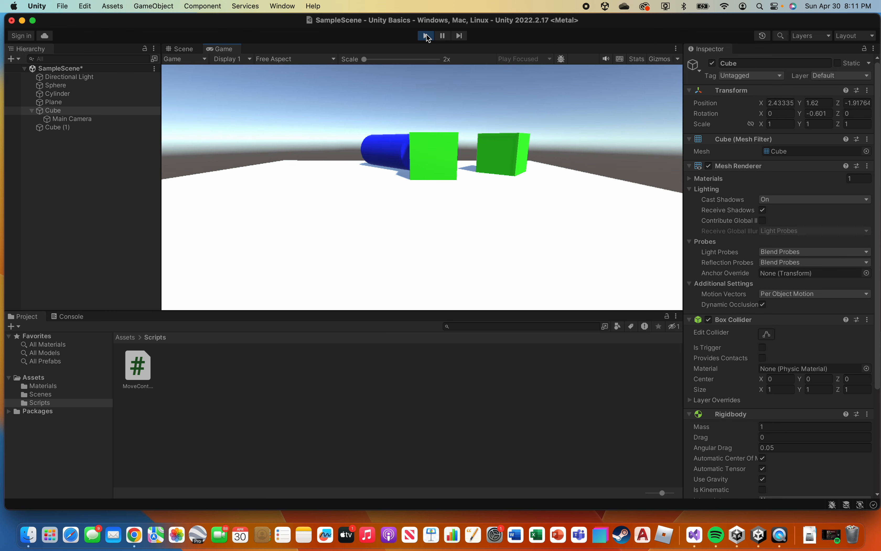
key(s)
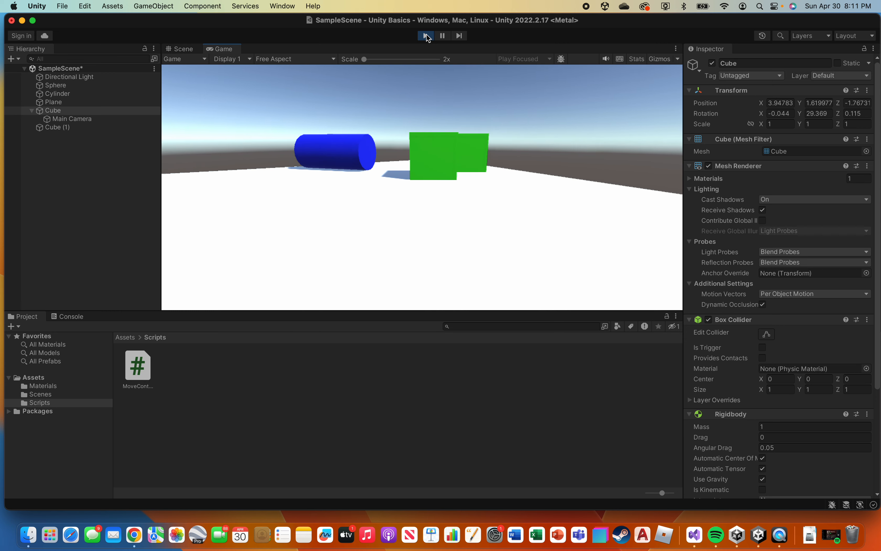
key(d)
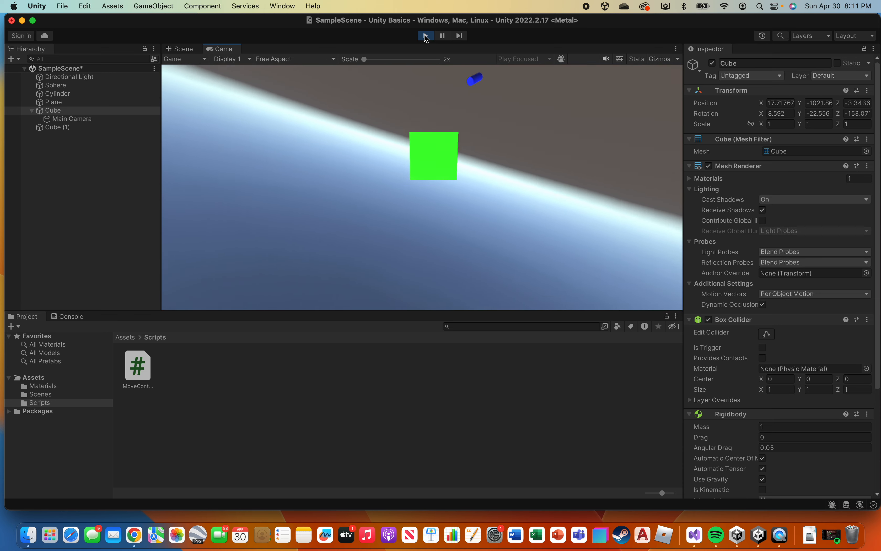
click(425, 37)
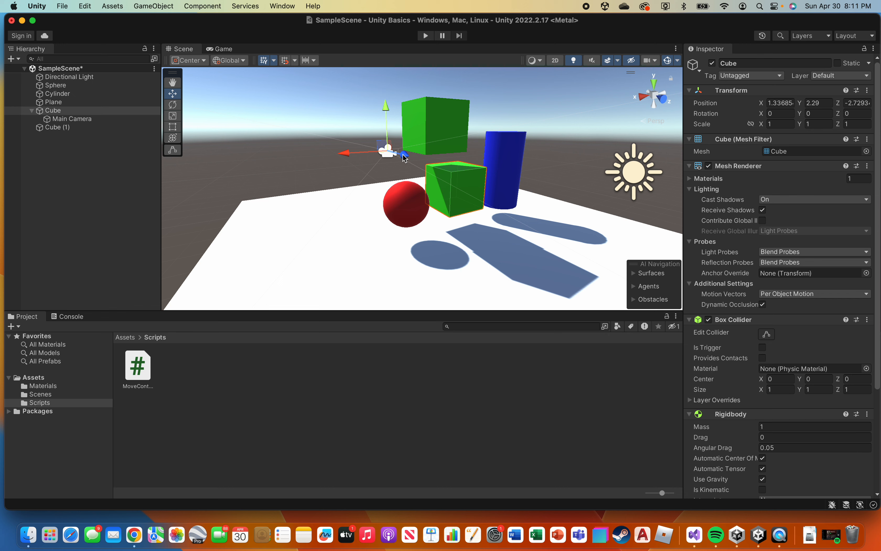
Move Main Camera forward along the Z axis into the Cube, to a local Z position of about -0.28.
drag(406, 157, 406, 156)
key(super+z)
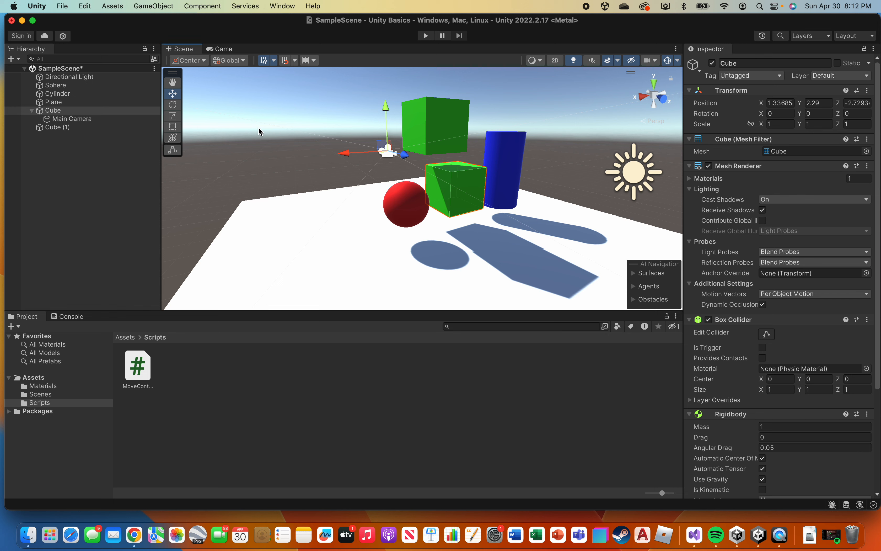
click(83, 121)
drag(404, 157, 476, 209)
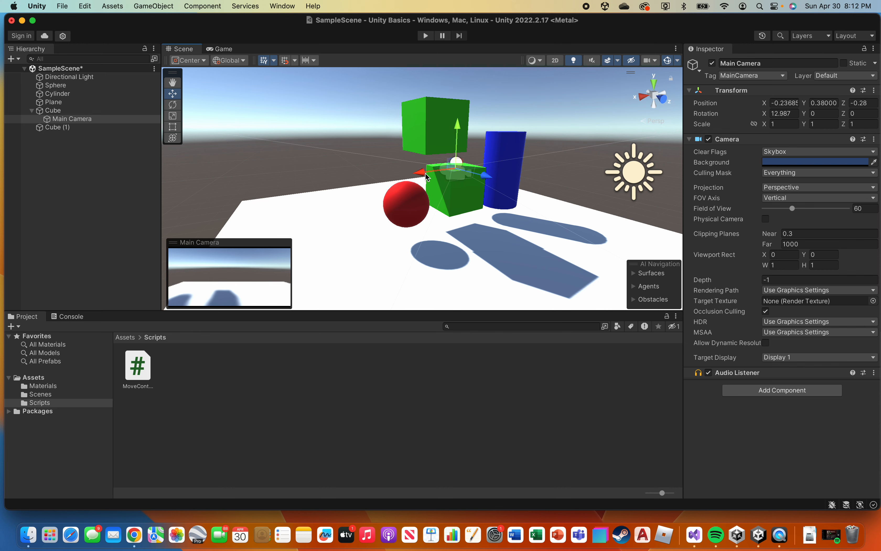
Centre Main Camera within the Cube along the X axis, to a local X position of about -0.08.
drag(424, 172, 424, 172)
middle_drag(607, 143, 574, 155)
right_drag(575, 154, 486, 177)
middle_drag(486, 177, 397, 177)
drag(418, 166, 408, 166)
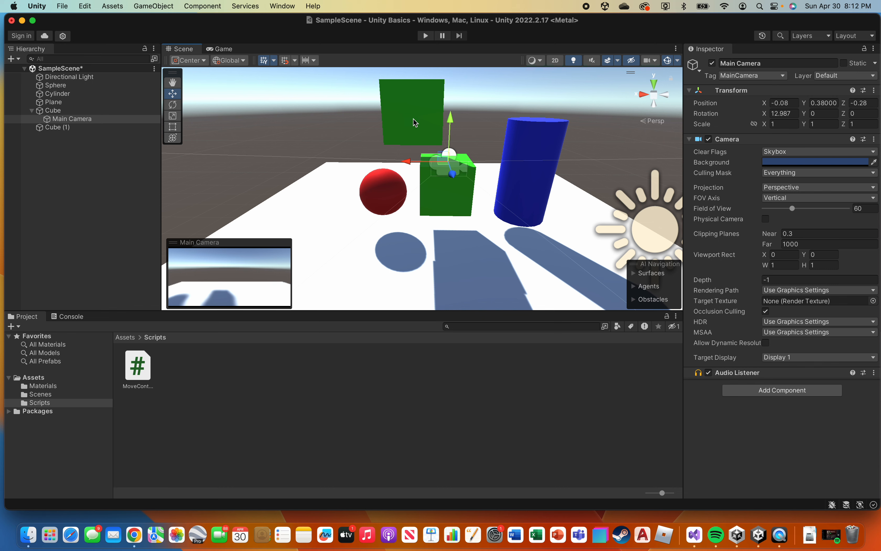
Play the scene and steer the Cube around and into the other objects to test the first-person camera view, and stop the run.
click(427, 35)
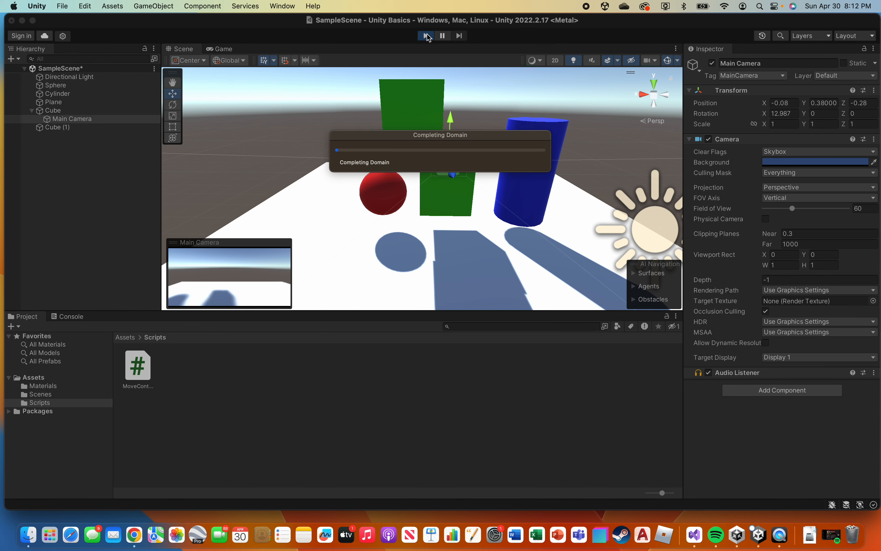
key(s)
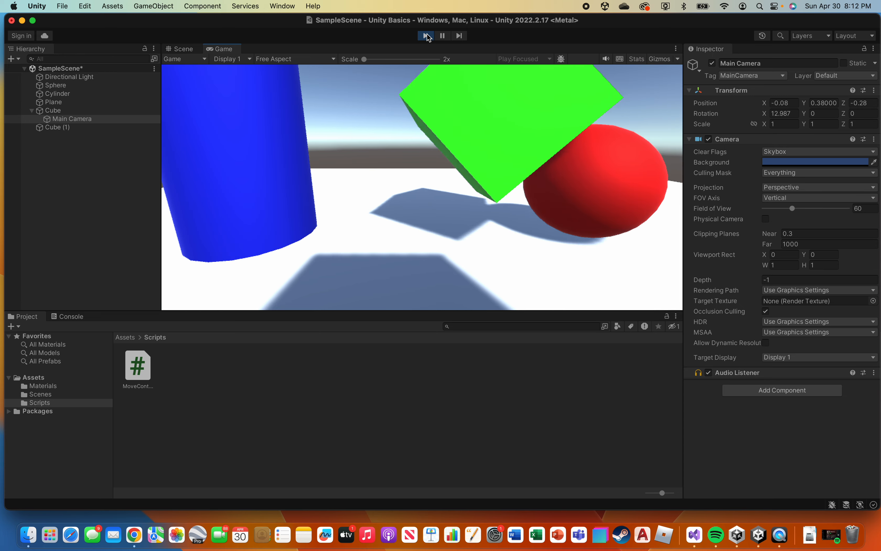
key(d)
key(w)
key(a)
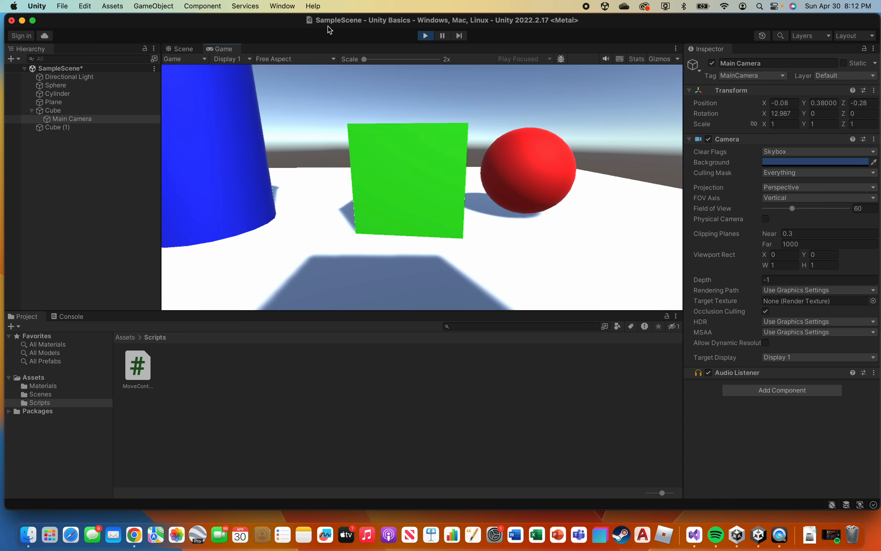
key(w)
key(d)
key(d)
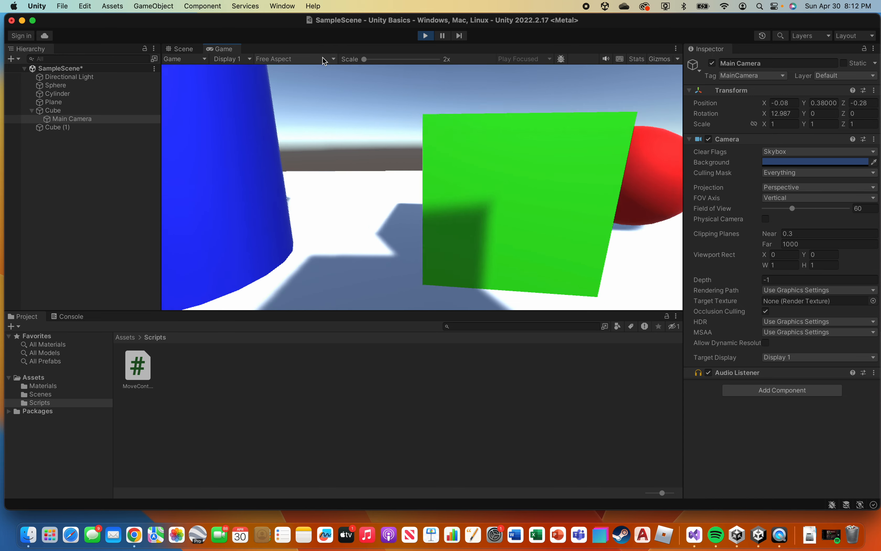
key(s)
key(w)
key(a)
key(w)
key(d)
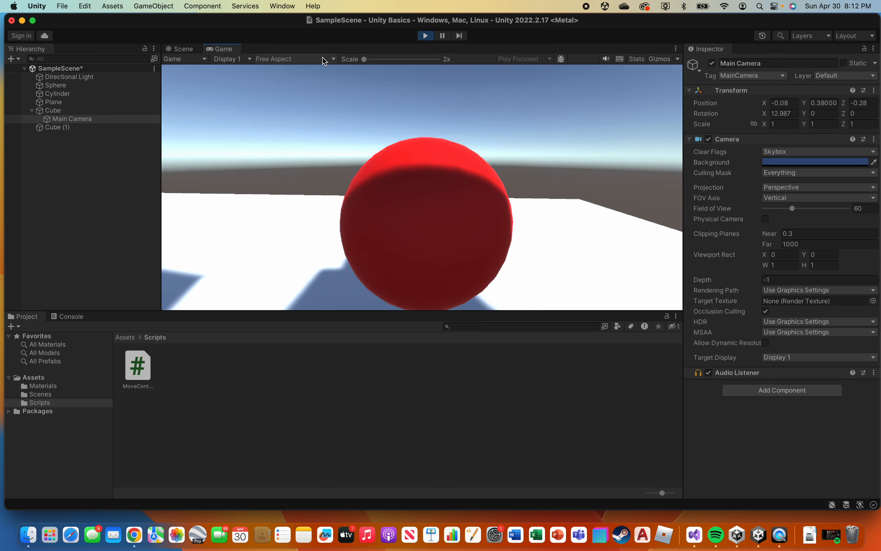
key(s)
key(a)
key(a)
key(w)
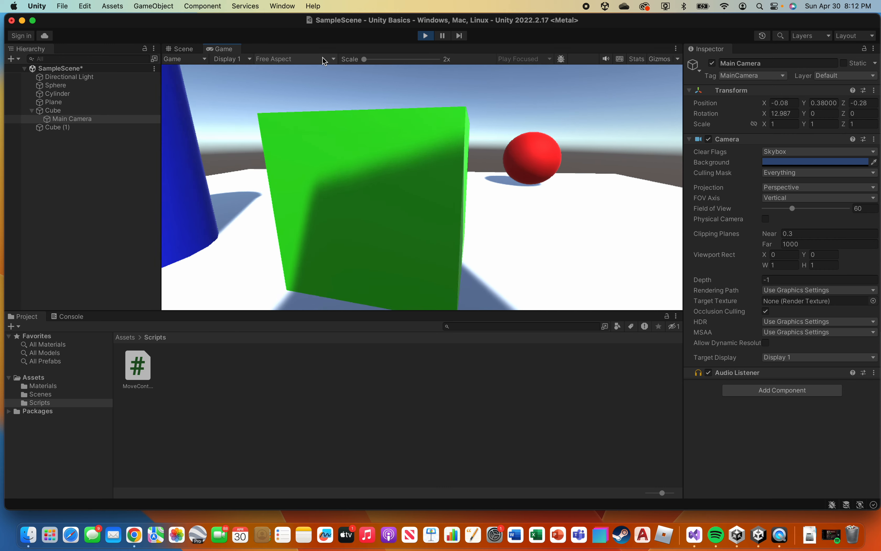
key(s)
key(a)
key(a)
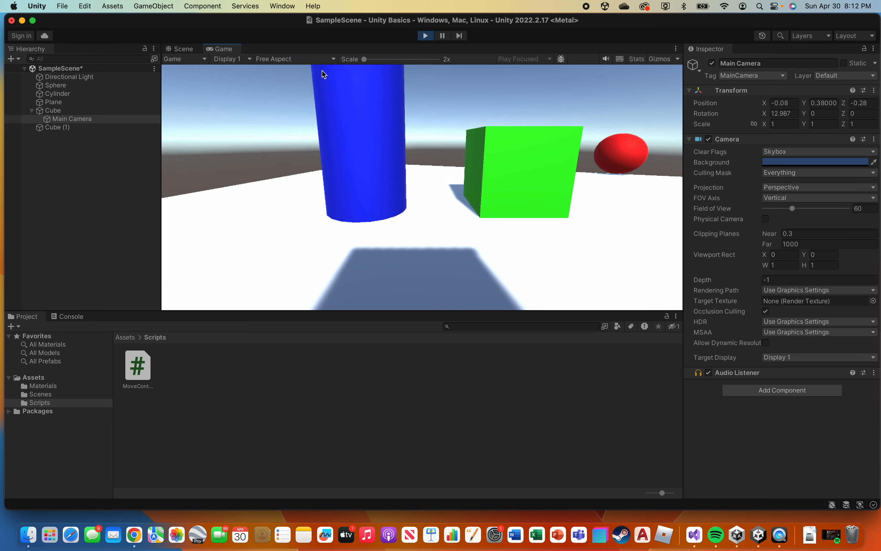
key(w)
key(s)
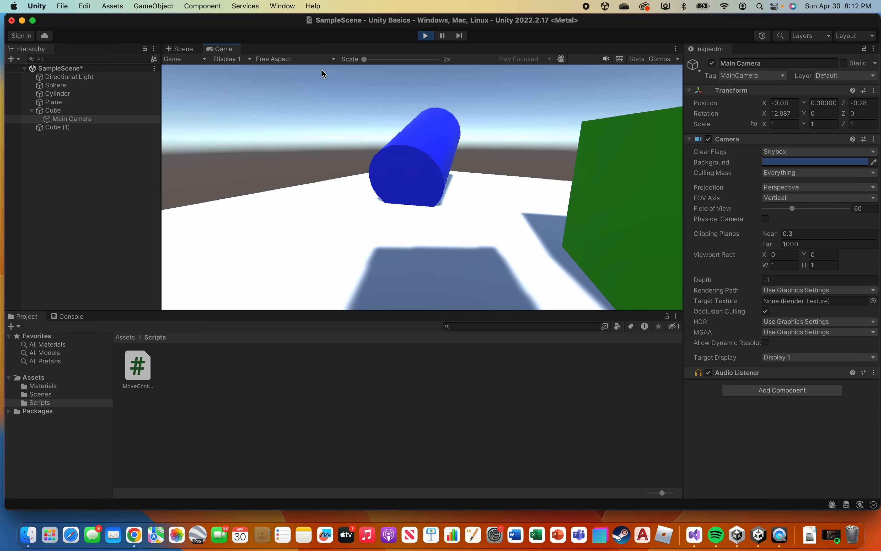
key(w)
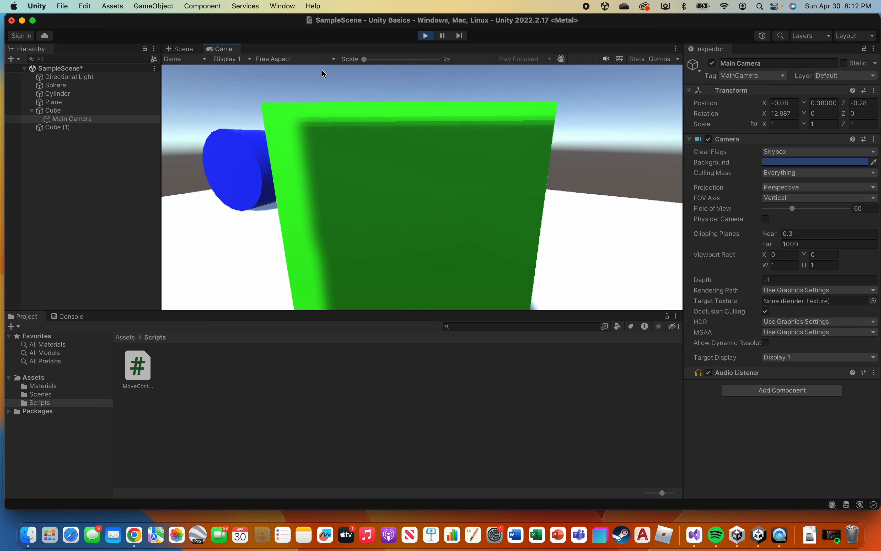
key(s)
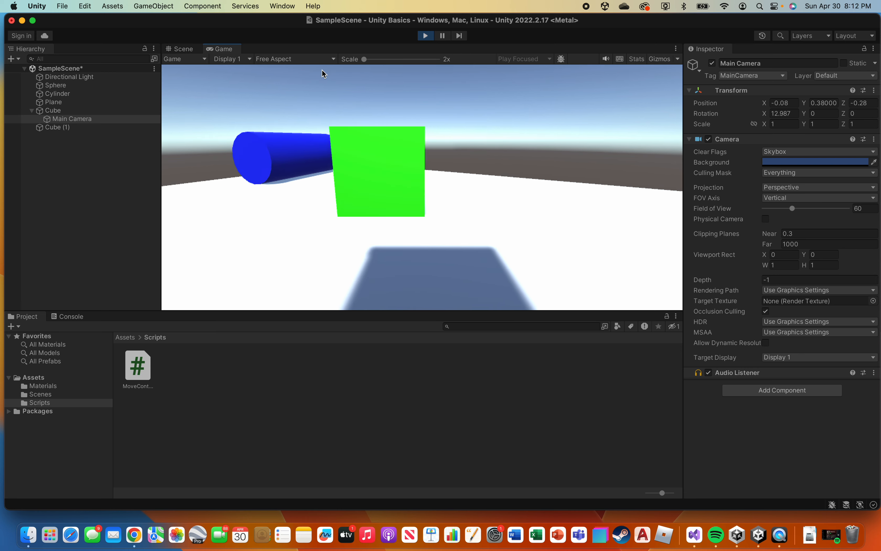
key(w)
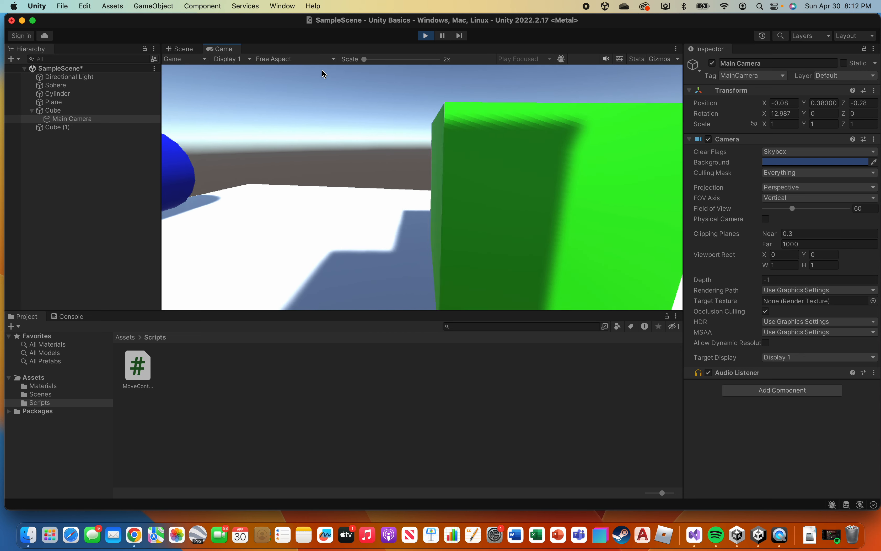
key(s)
key(a)
key(w)
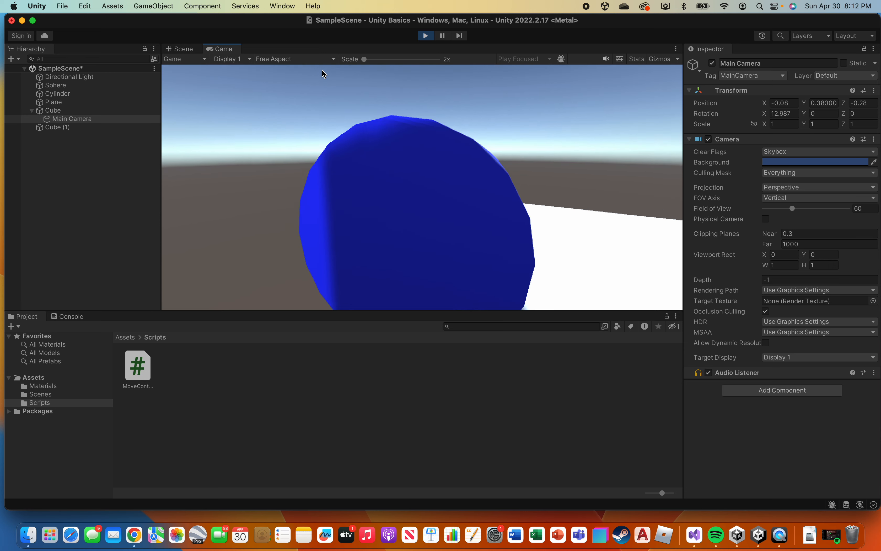
key(s)
key(d)
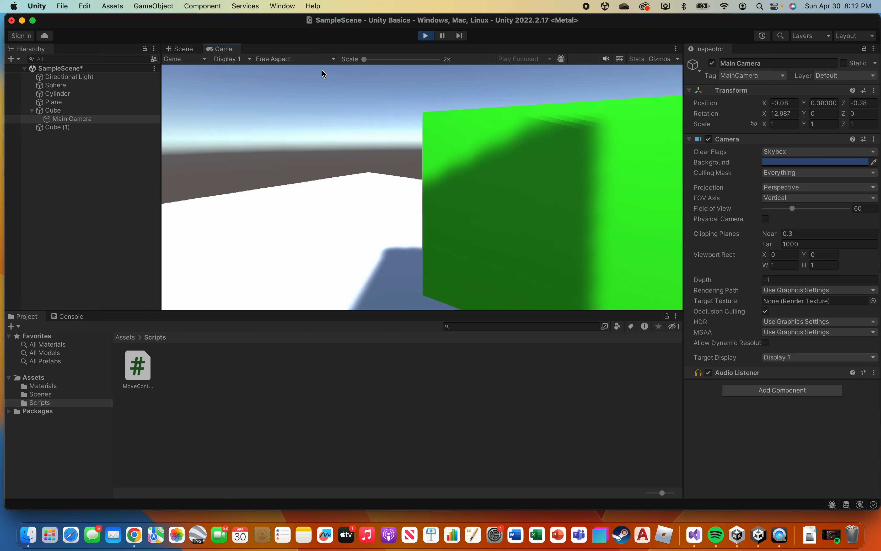
key(w)
key(d)
key(s)
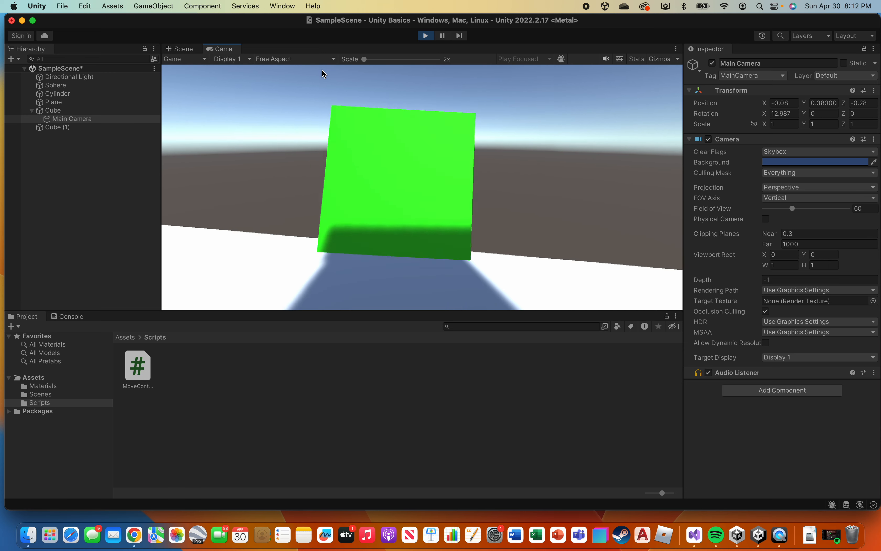
key(s)
key(a)
key(s)
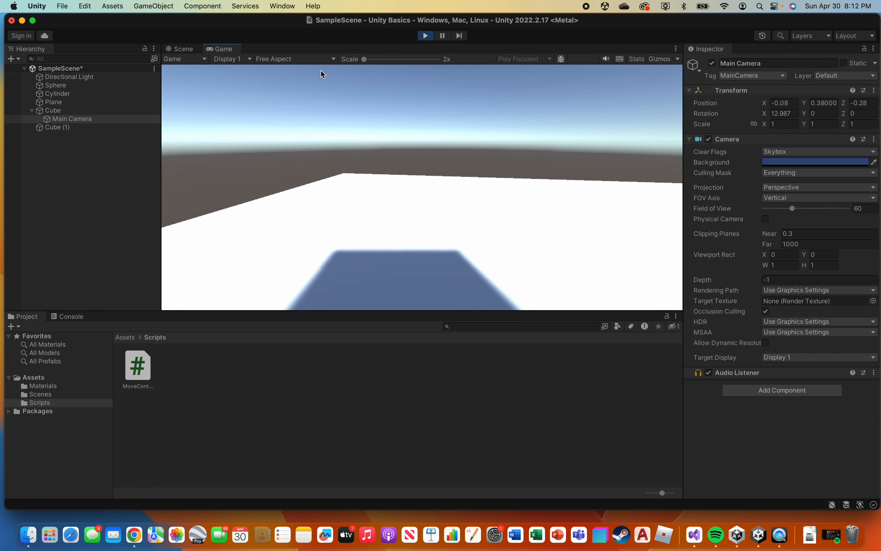
key(d)
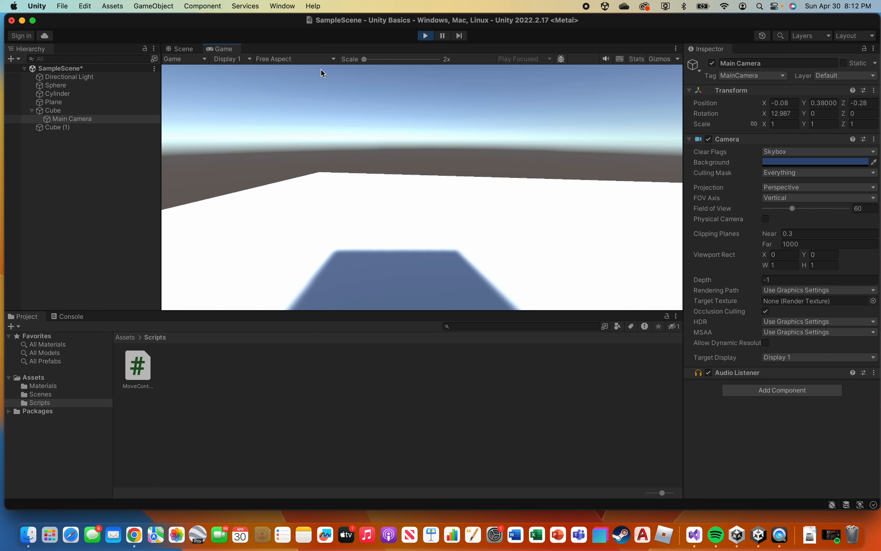
key(w)
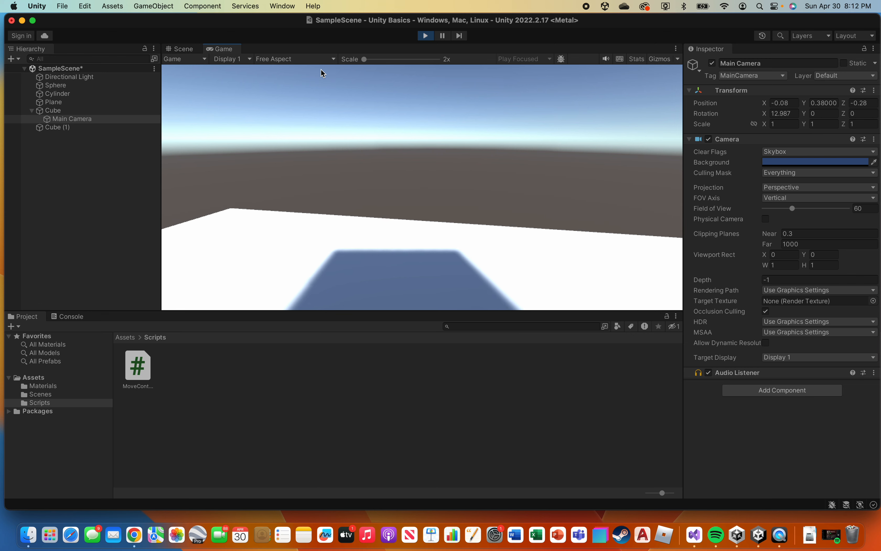
key(a)
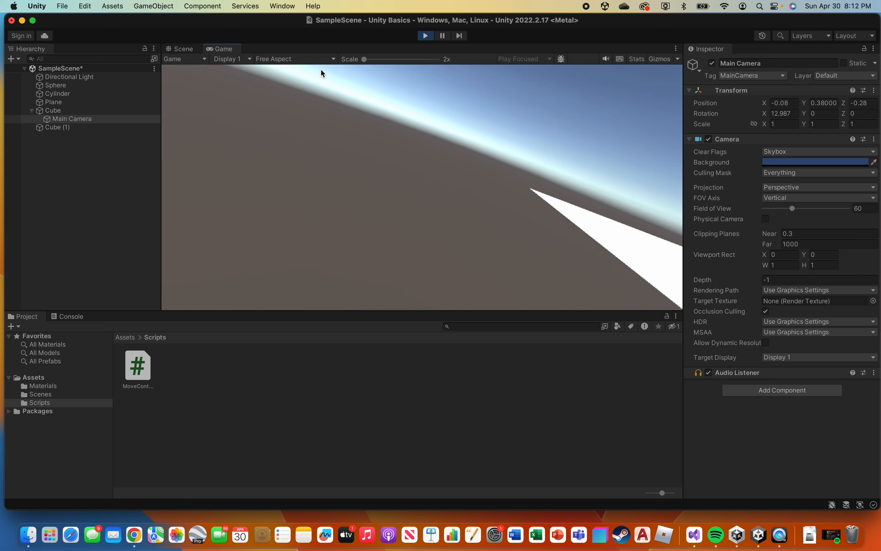
click(426, 36)
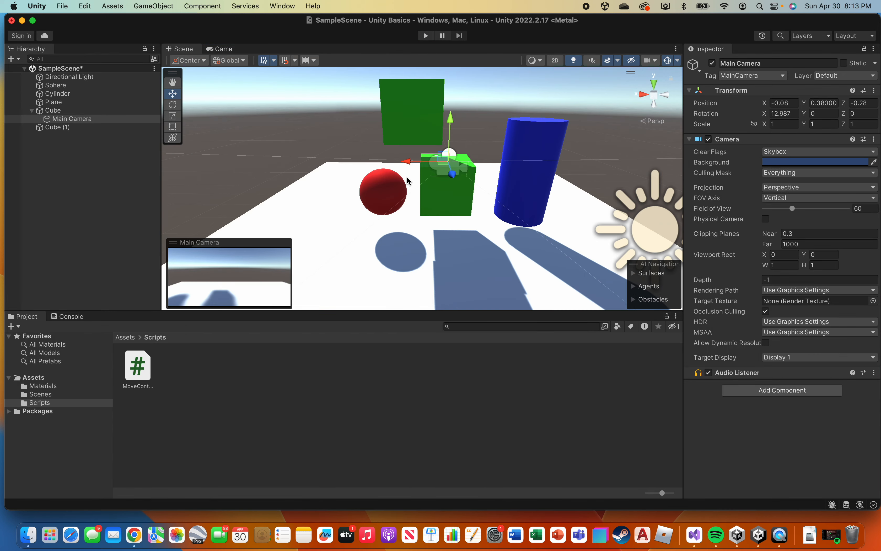
Move Main Camera up and back to about Y 1.61 and Z -2.14, and set its X rotation to 90.
drag(451, 122, 456, 94)
drag(455, 146, 455, 128)
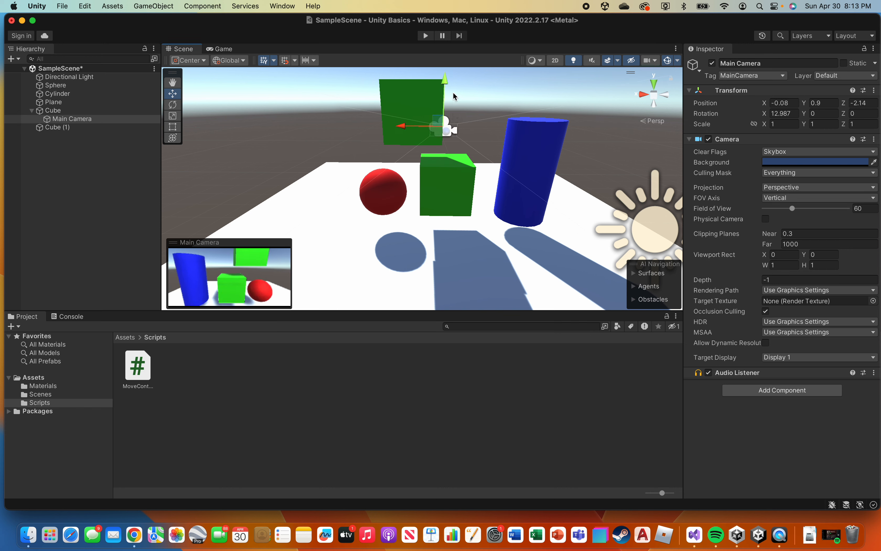
drag(447, 86, 453, 60)
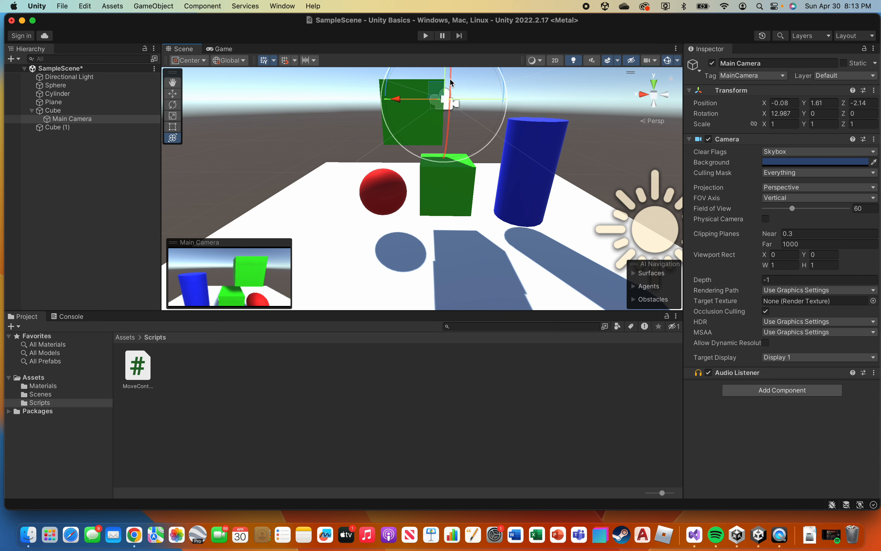
drag(451, 83, 454, 146)
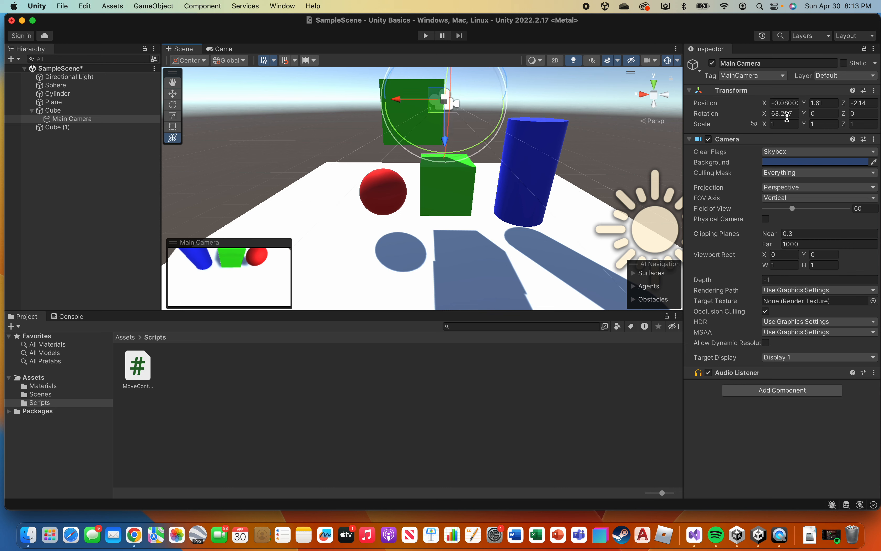
text(90)
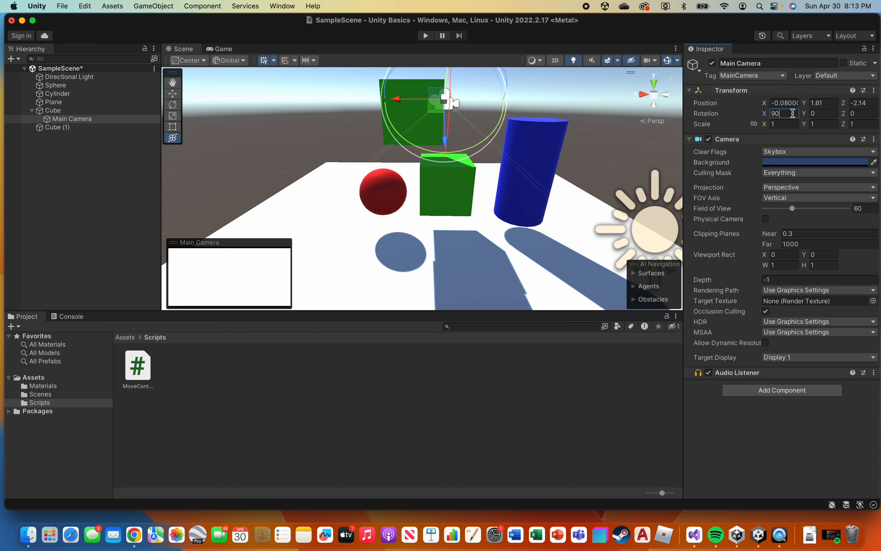
scroll(499, 140, down, 3)
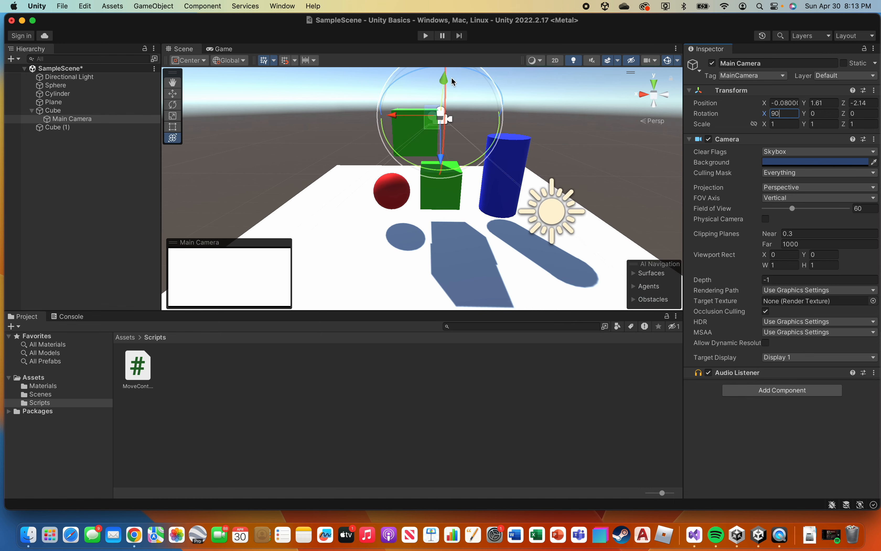
middle_drag(408, 107, 442, 189)
right_drag(423, 197, 601, 192)
middle_drag(389, 195, 578, 193)
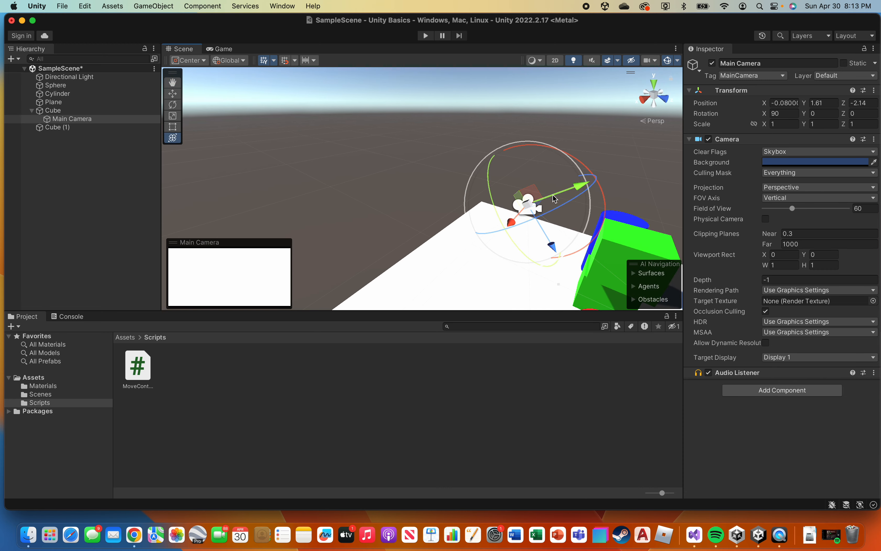
drag(595, 177, 598, 209)
key(super+z)
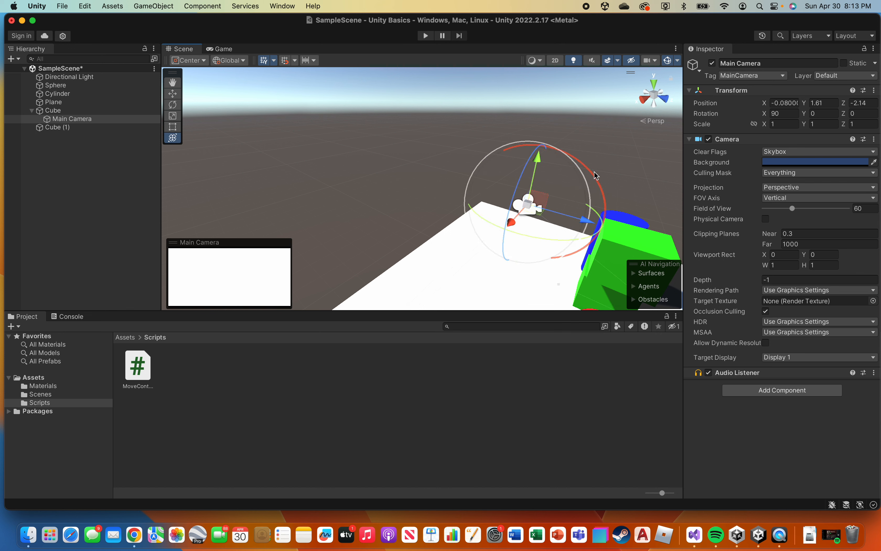
drag(595, 176, 583, 314)
key(super+z)
Move Main Camera up and forward until it sits directly above the Cube, at about Y 3.33 and Z -0.03.
drag(543, 142, 566, 97)
drag(601, 152, 715, 164)
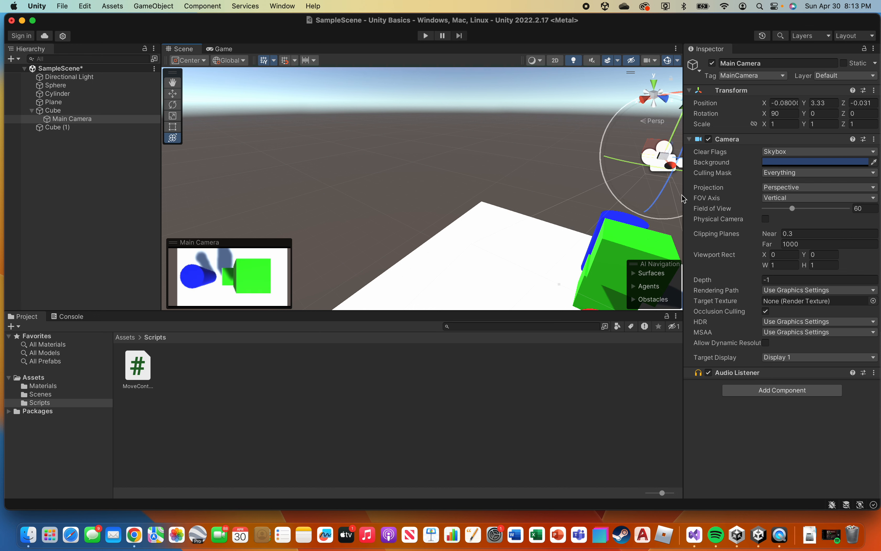
Play the scene and steer the Cube in all directions to test the top-down camera view, and stop the run.
click(428, 36)
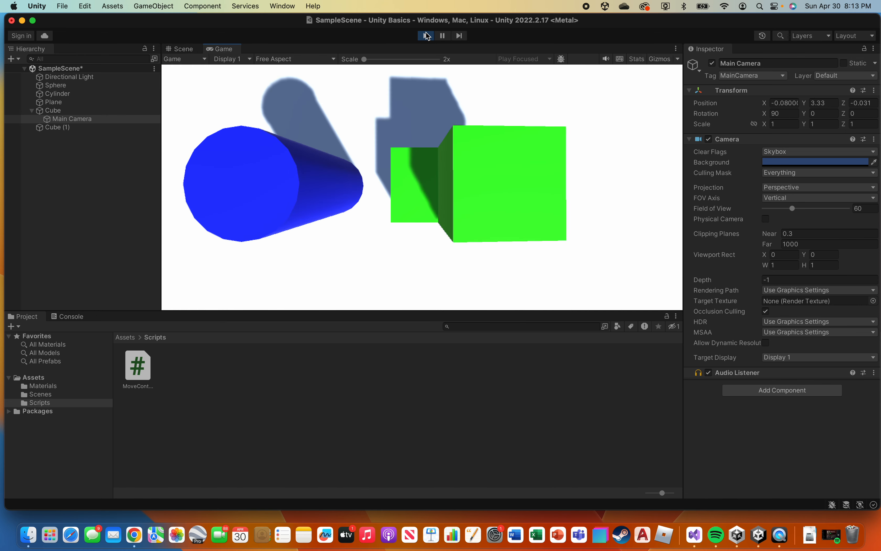
key(Up)
key(Right)
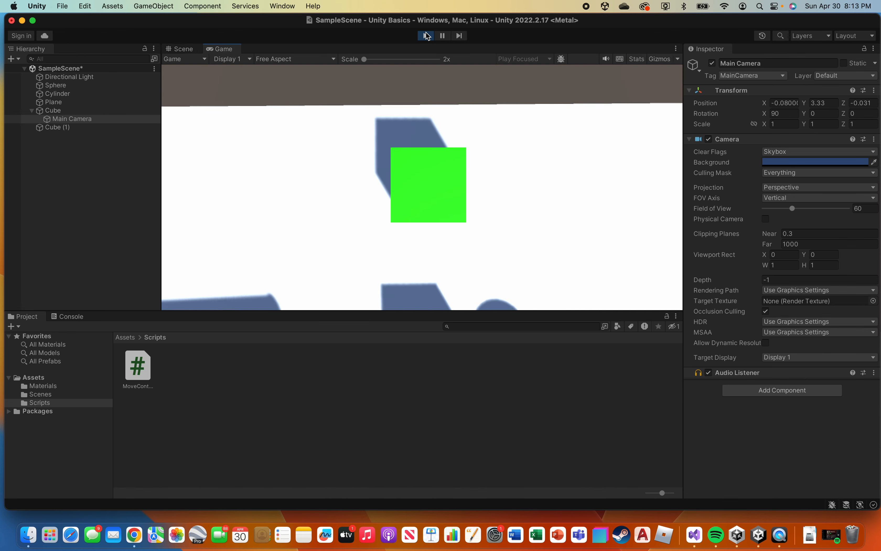
key(Down)
key(Left)
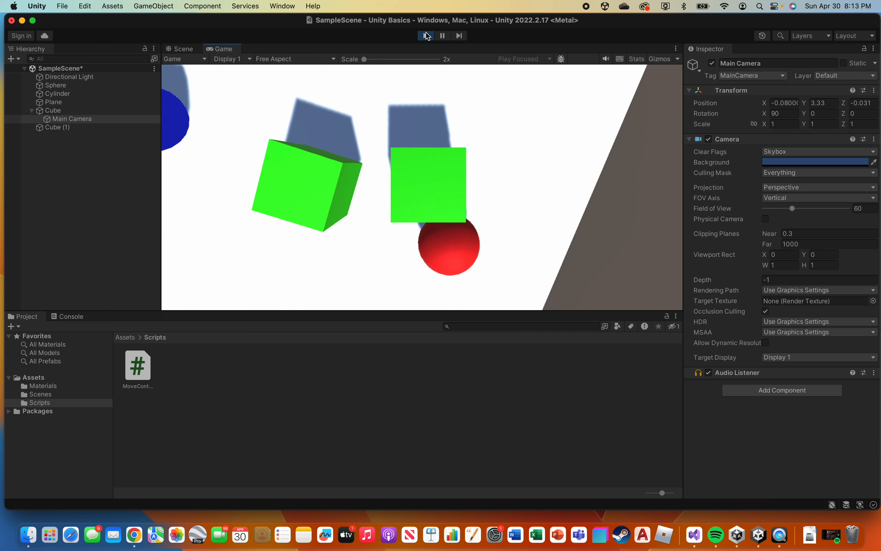
key(Left)
key(Up)
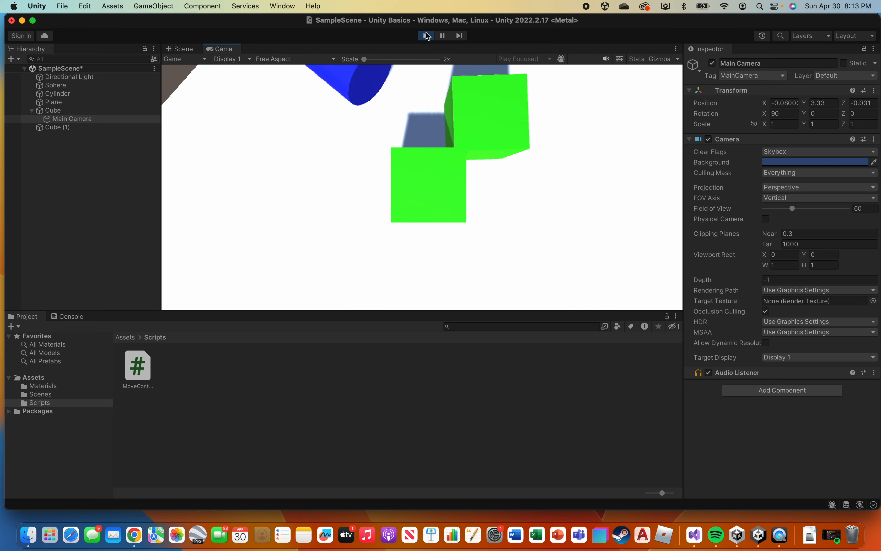
key(Right)
key(Up)
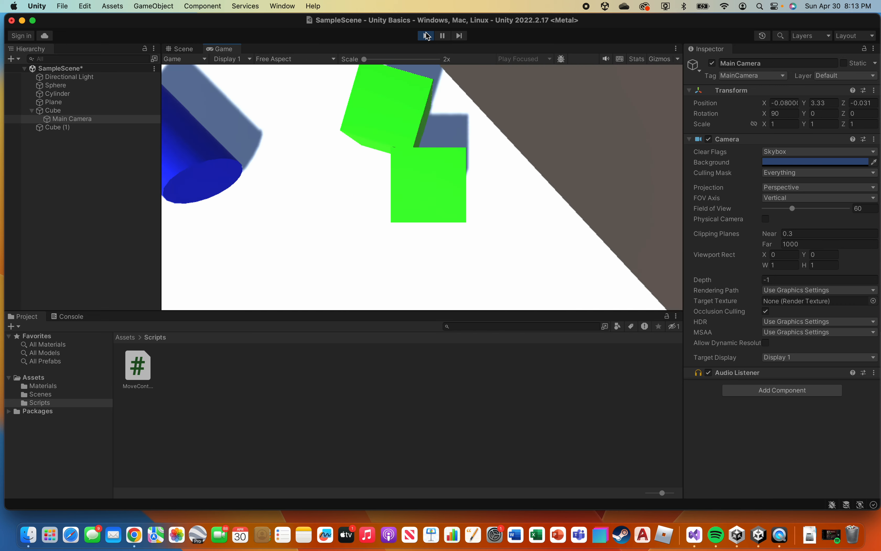
key(Left)
key(Down)
key(Left)
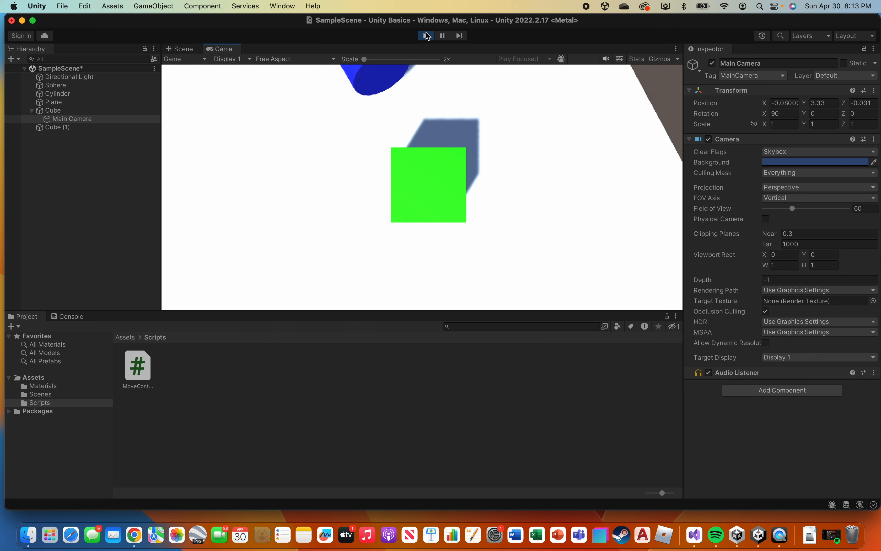
key(Down)
key(Left)
key(Up)
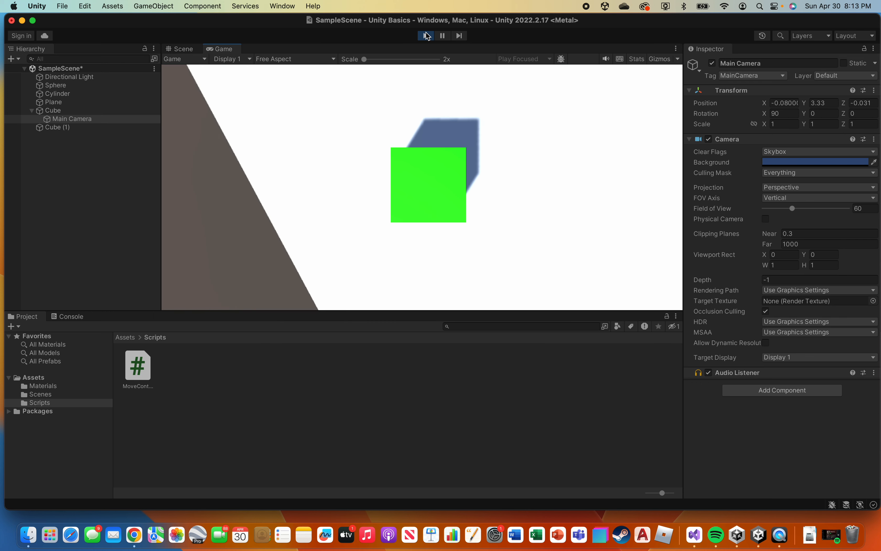
key(Right)
key(Up)
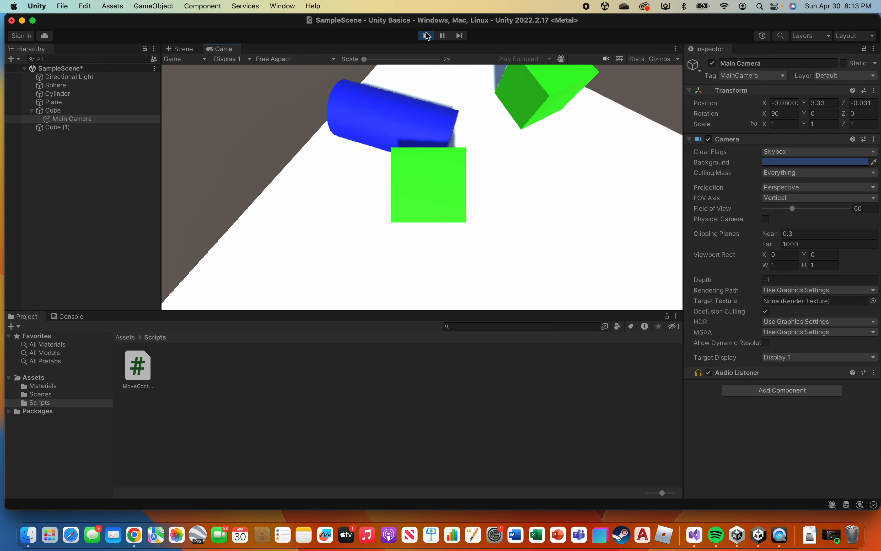
key(Up)
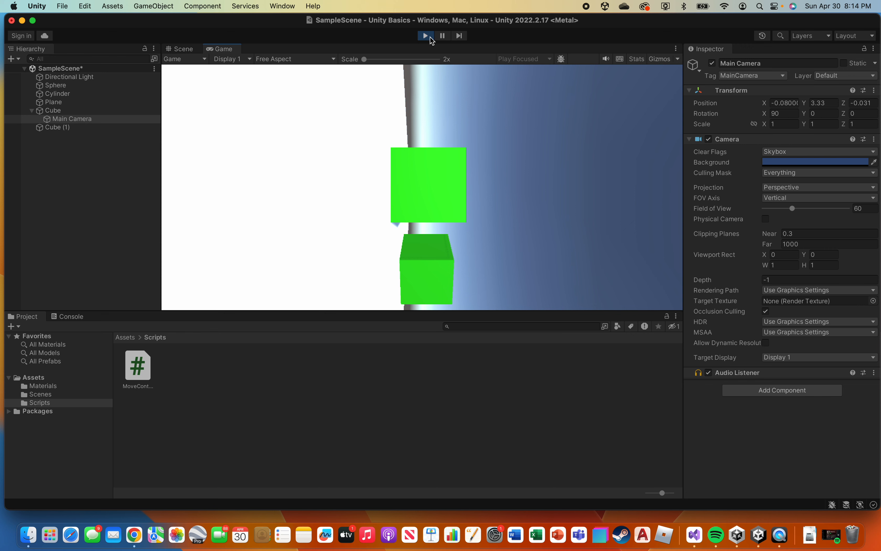
click(431, 38)
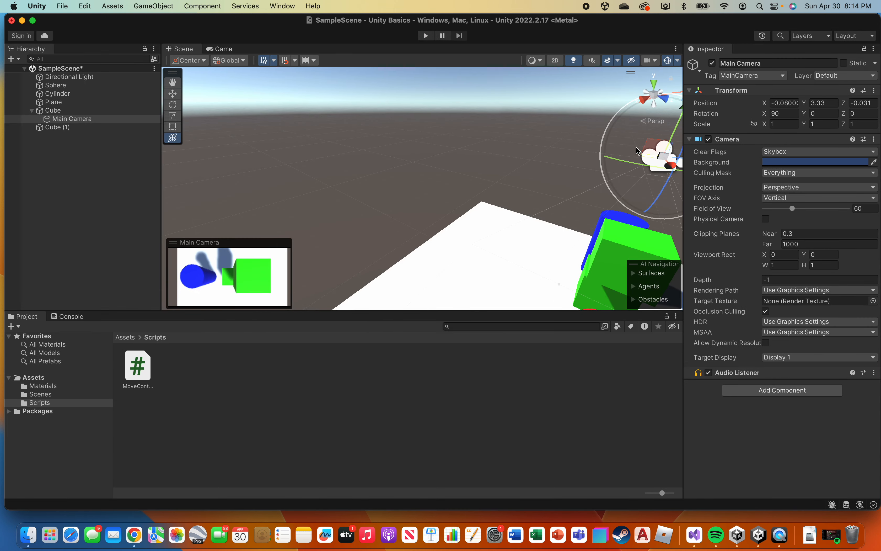